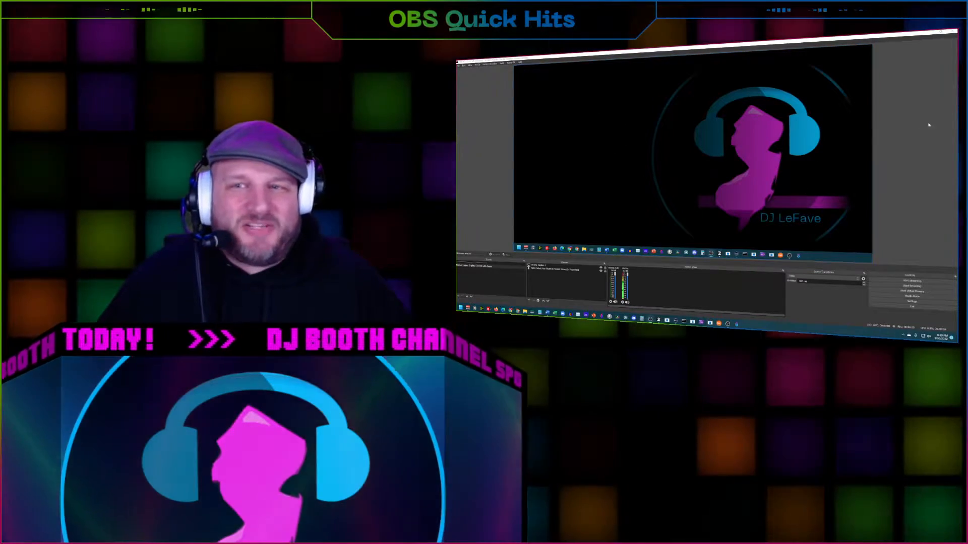
# Shrink the OBS window beside the button grid and test the Center Center and Full Screen zoom buttons.
pyautogui.click(941, 33)
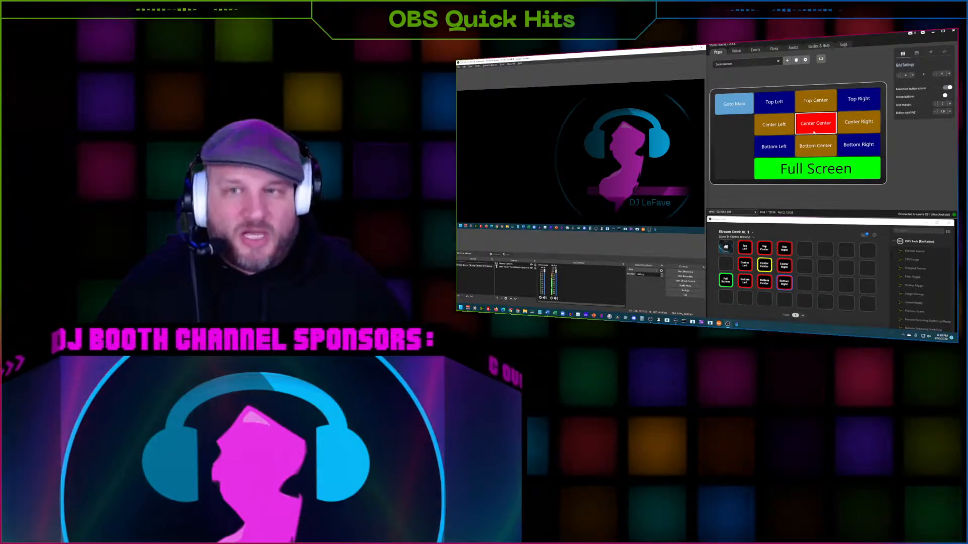
pyautogui.click(814, 132)
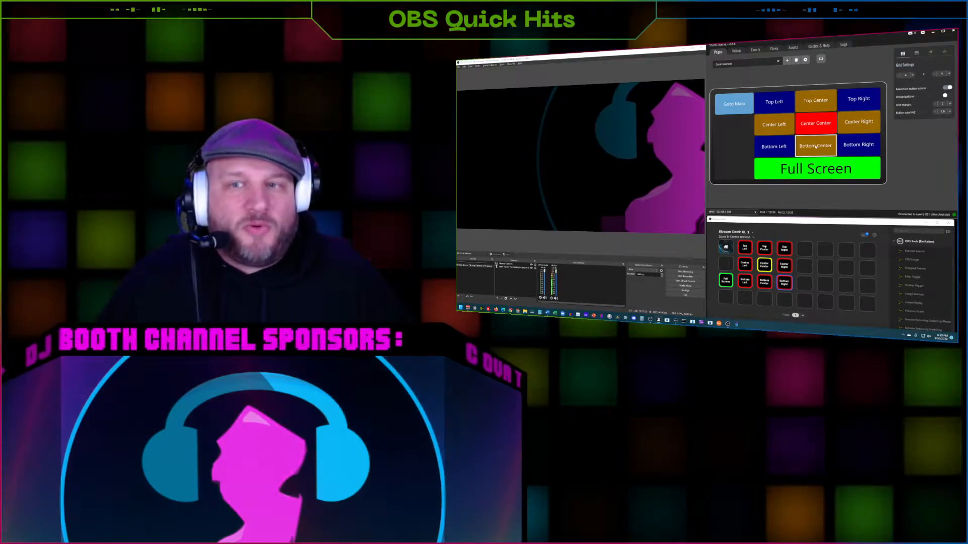
pyautogui.click(818, 170)
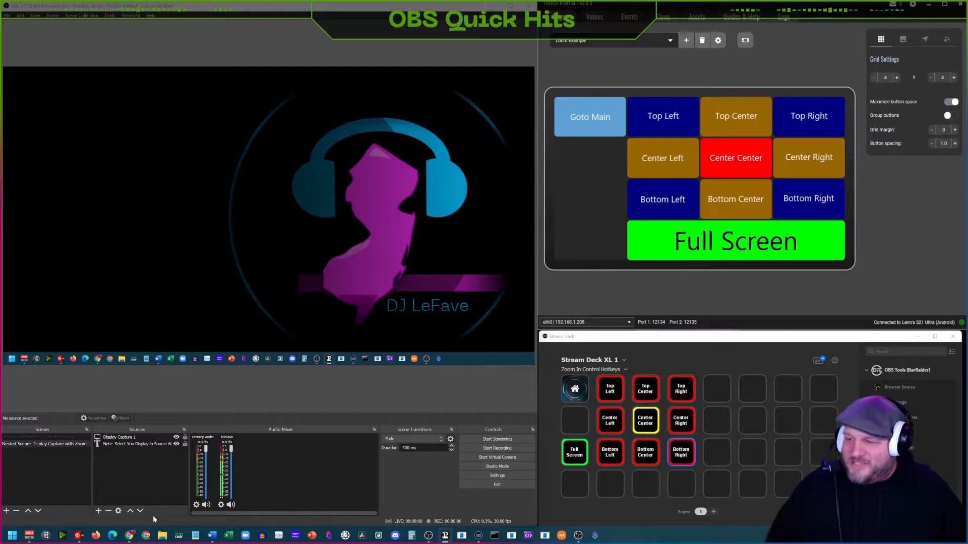
# Switch to the browser's Move transition 2.5.6 plugin page and view its downloadable files, then minimize the browser.
pyautogui.click(128, 537)
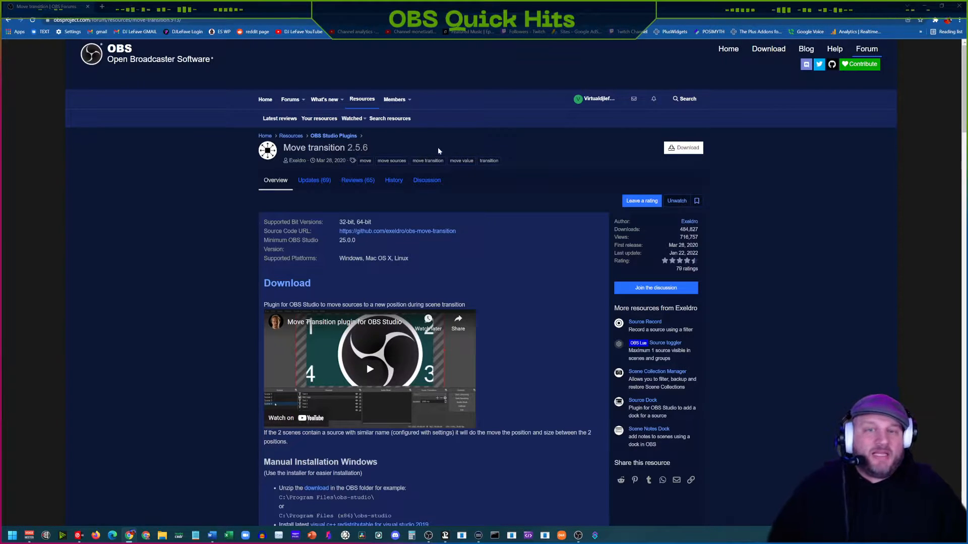
pyautogui.click(684, 149)
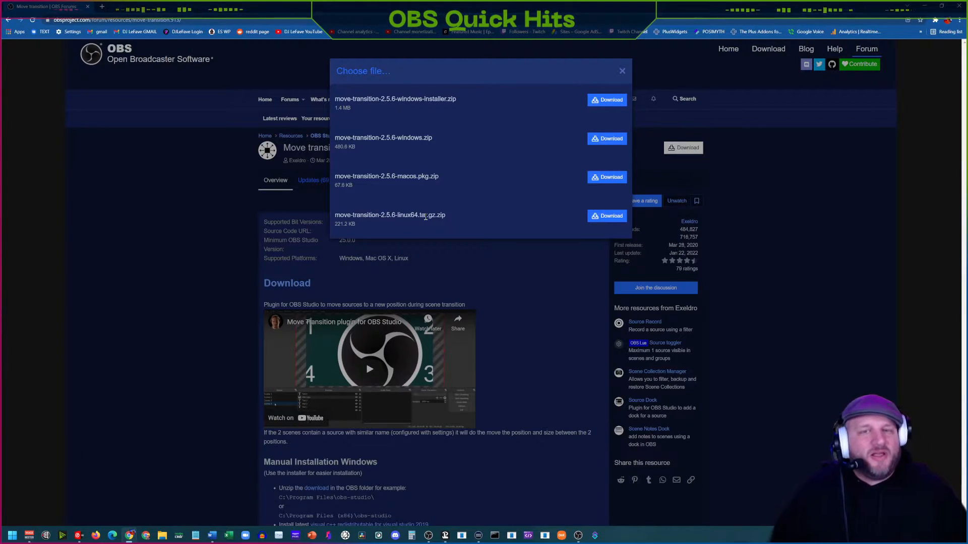
pyautogui.click(925, 7)
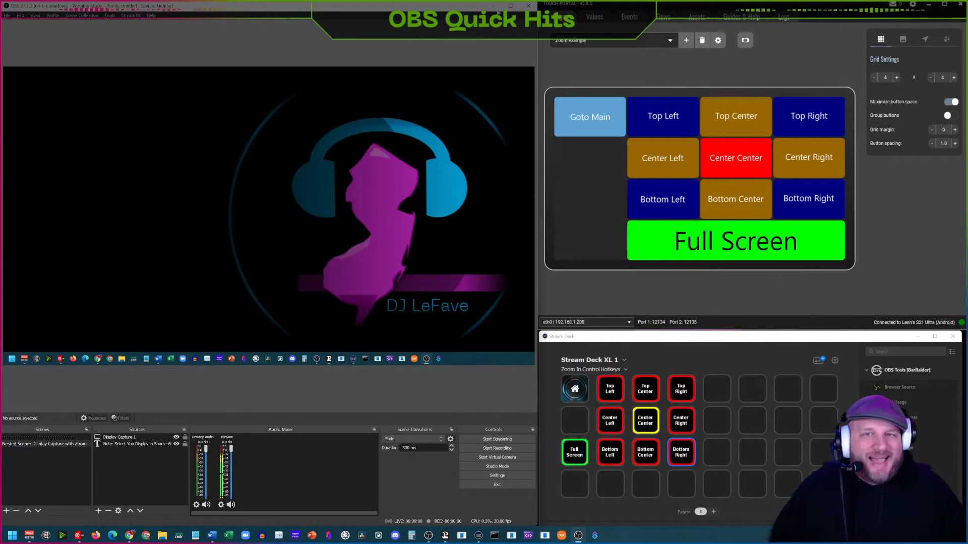
# Maximize the OBS window and add a scene named "Nested Scene - Display Capture Tutorial".
pyautogui.moveTo(510, 6)
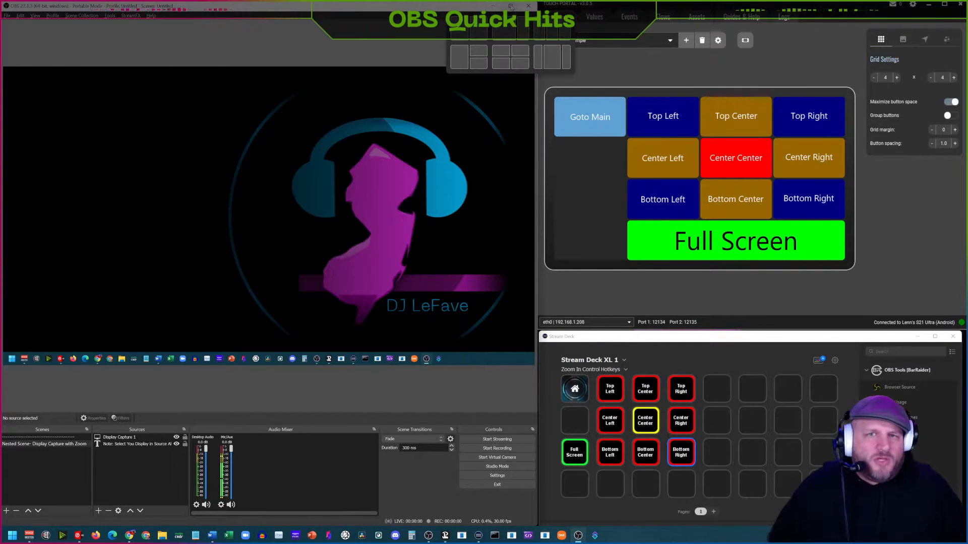
pyautogui.click(510, 6)
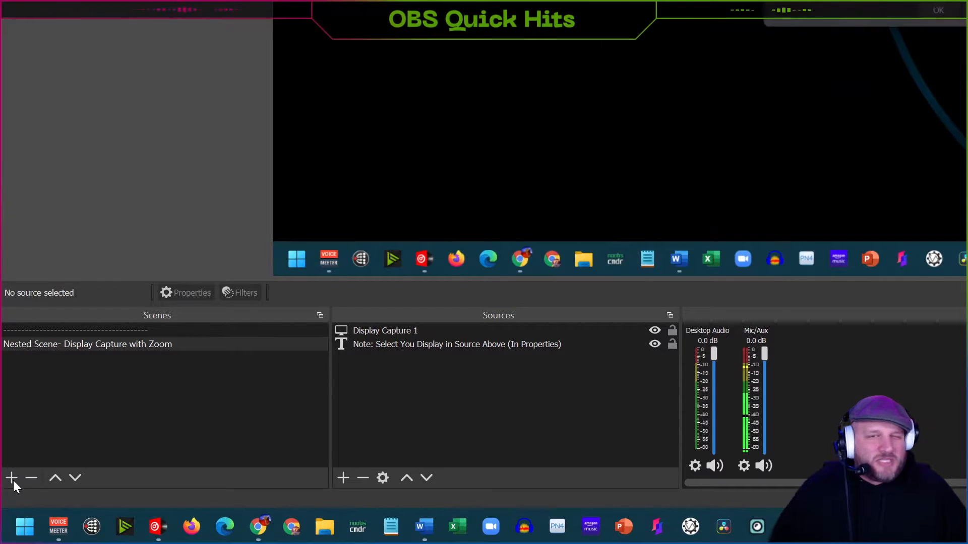
pyautogui.click(12, 478)
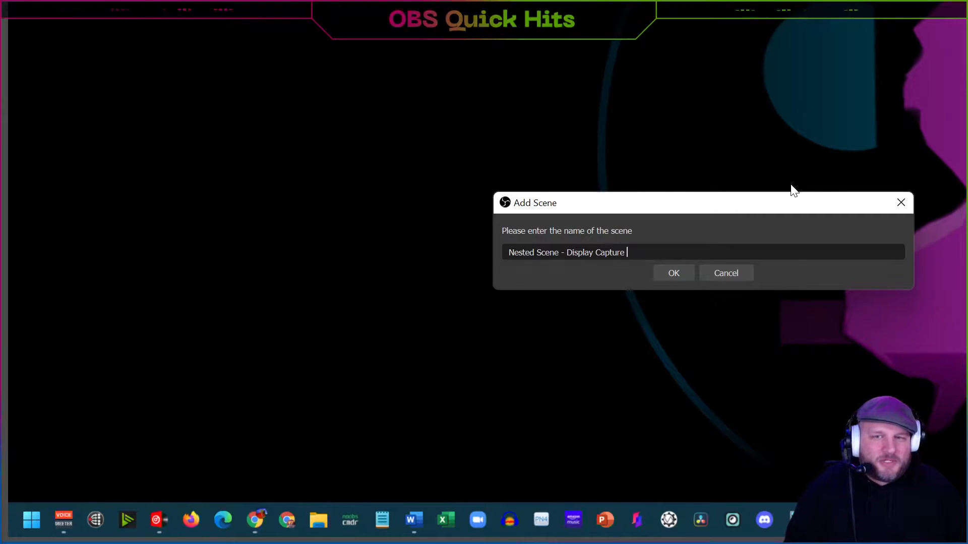
pyautogui.write('l')
pyautogui.press('Return')
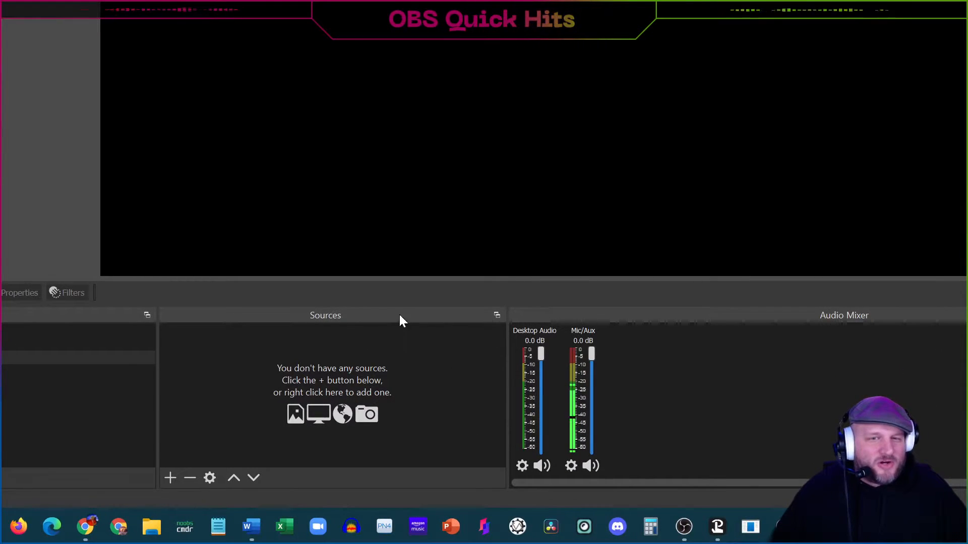
# Add a Display Capture source named "Display Capture Tutorial" to the new scene, capturing Display 1 with the cursor.
pyautogui.click(170, 478)
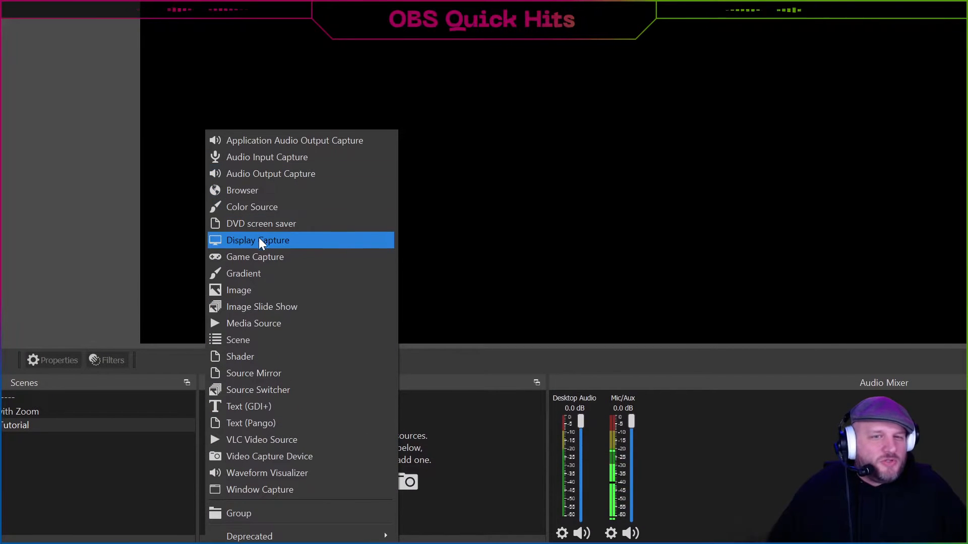
pyautogui.click(258, 173)
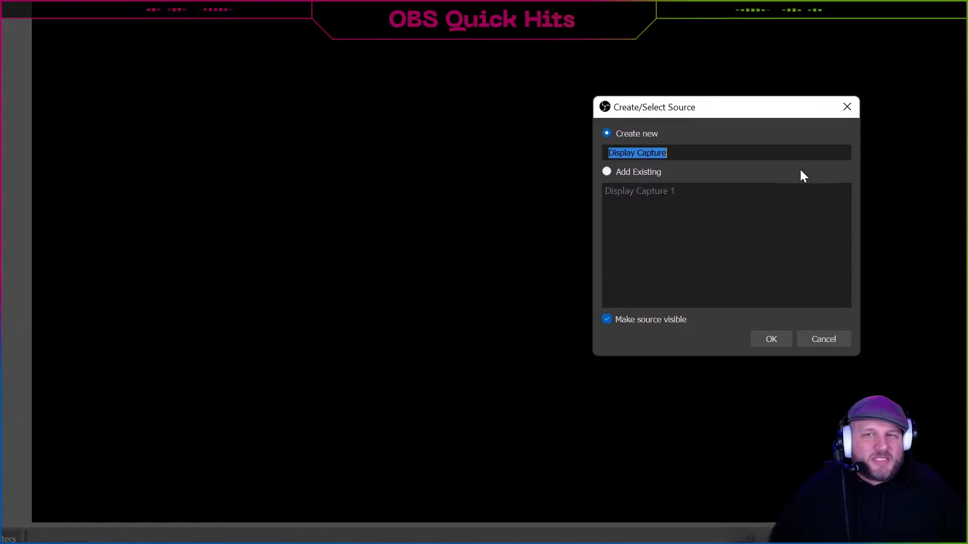
pyautogui.press('Right')
pyautogui.write('Tutorial')
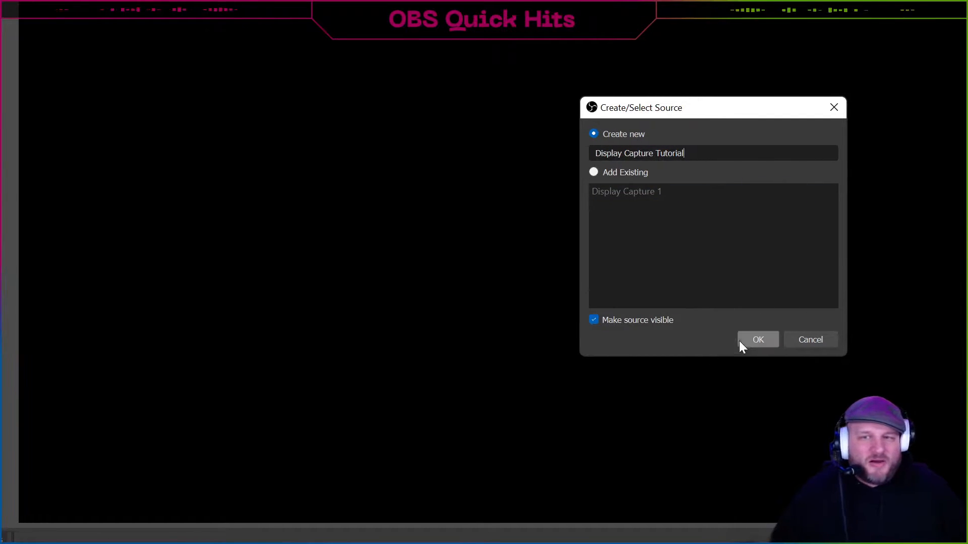
pyautogui.click(755, 339)
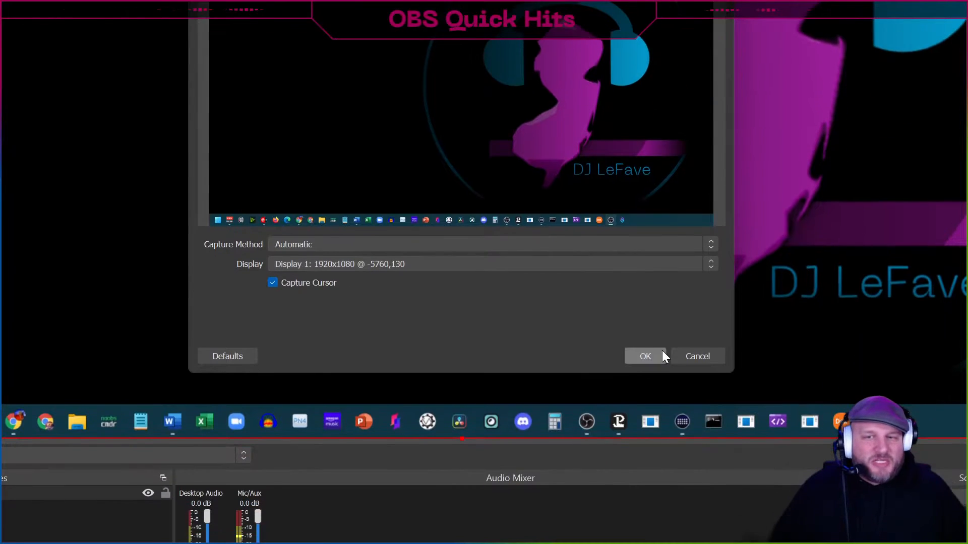
pyautogui.click(652, 361)
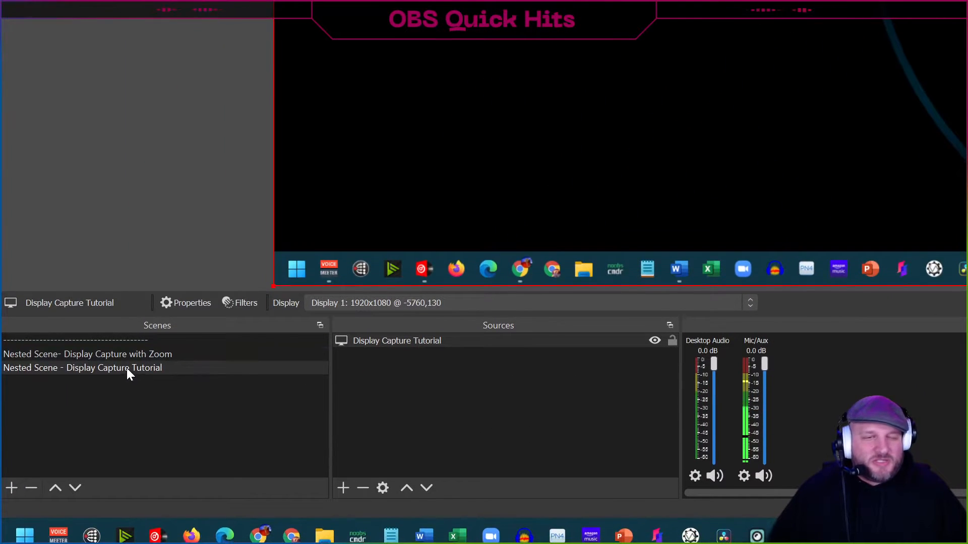
# Add a Move Source effect filter named "Move Source - Full Screen" to the Nested Scene - Display Capture Tutorial scene.
pyautogui.rightClick(119, 365)
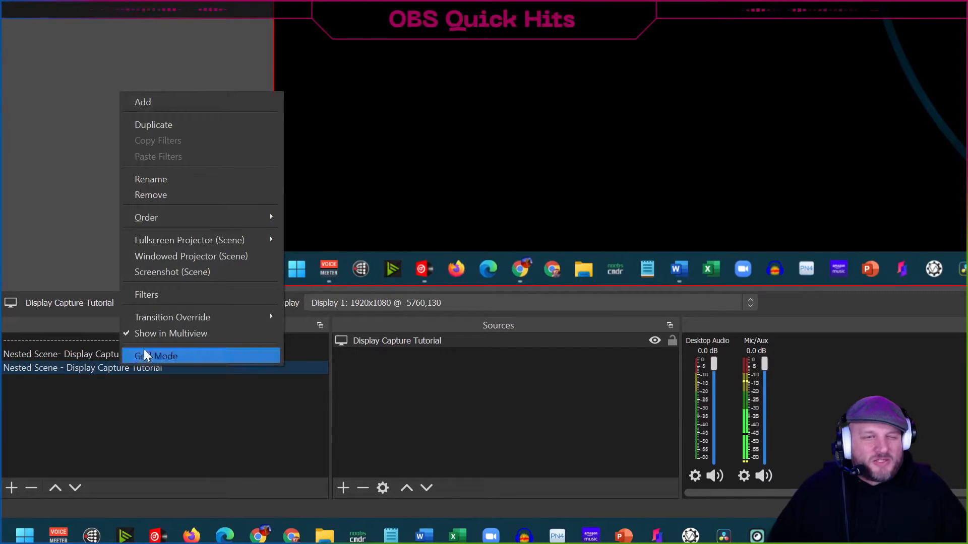
pyautogui.click(156, 297)
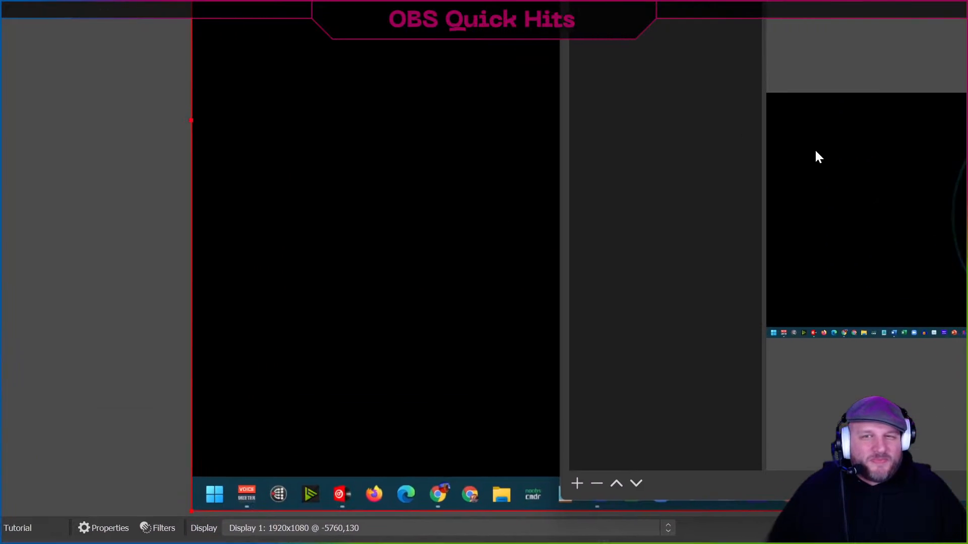
pyautogui.click(552, 476)
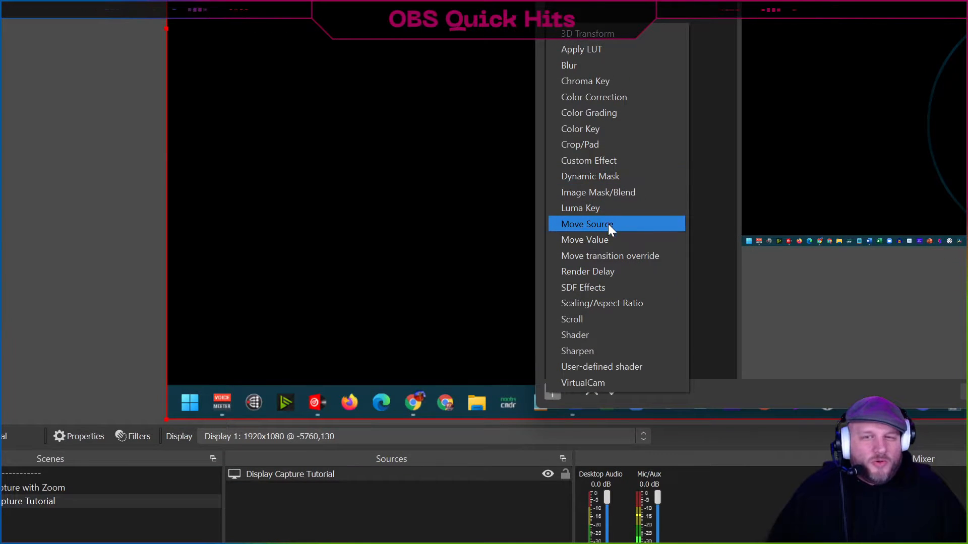
pyautogui.click(608, 220)
pyautogui.press('Right')
pyautogui.write('- Full Screen')
pyautogui.press('Return')
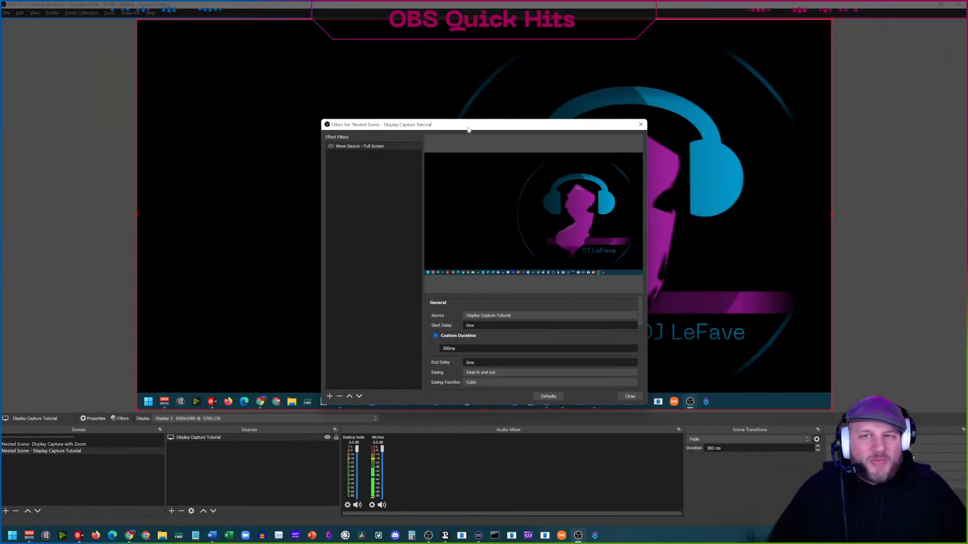
# Set the display capture's positional alignment to Center and bounding box to Scale to inner bounds, and reposition it to fill the canvas.
pyautogui.moveTo(508, 131); pyautogui.dragTo(770, 118)
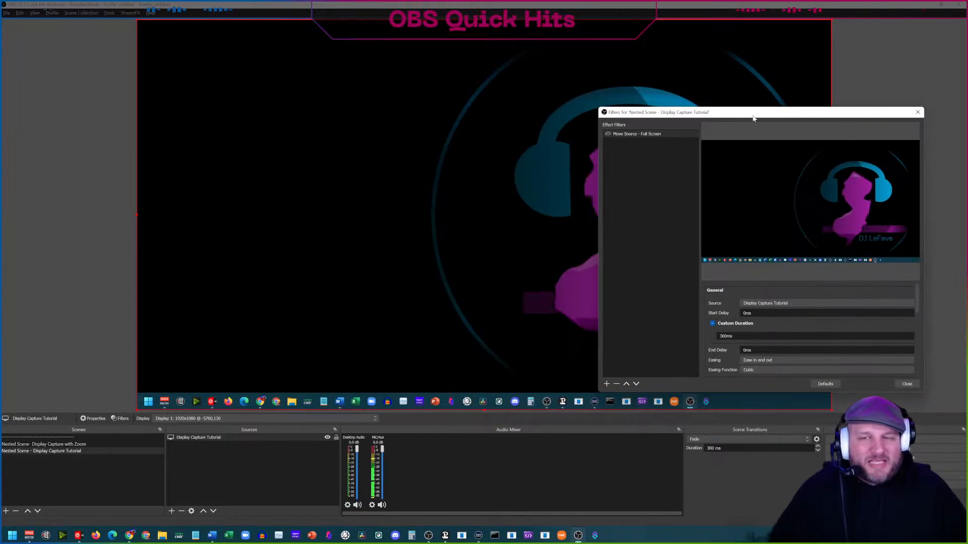
pyautogui.rightClick(286, 183)
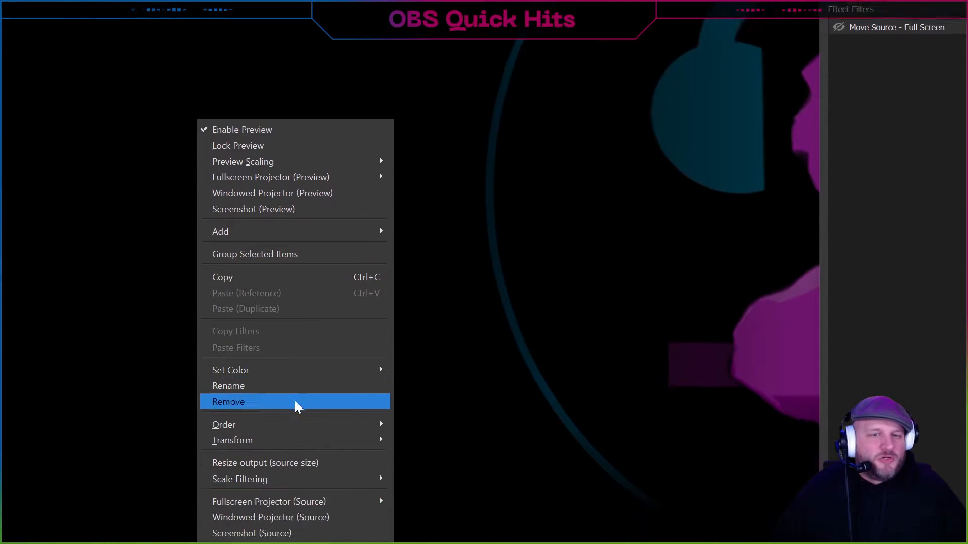
pyautogui.moveTo(319, 494)
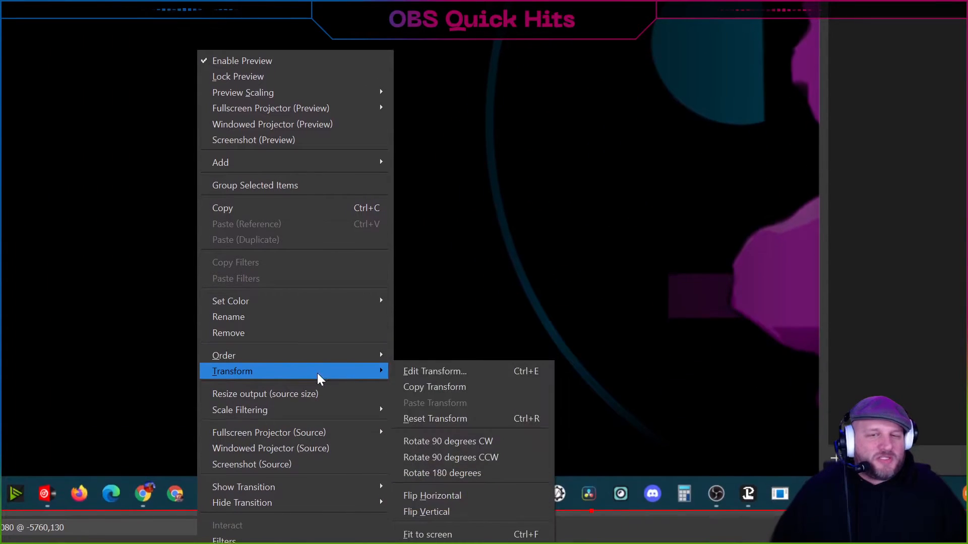
pyautogui.click(422, 372)
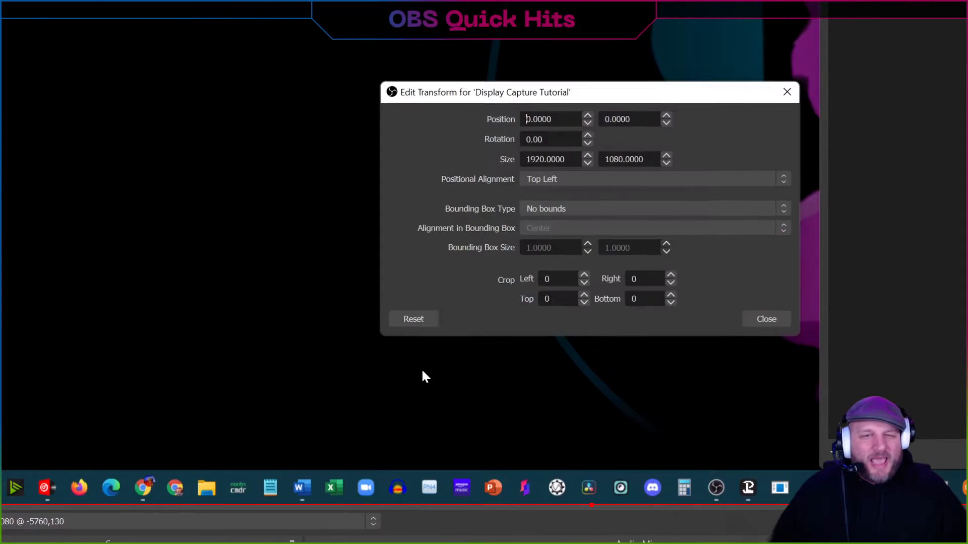
pyautogui.click(566, 180)
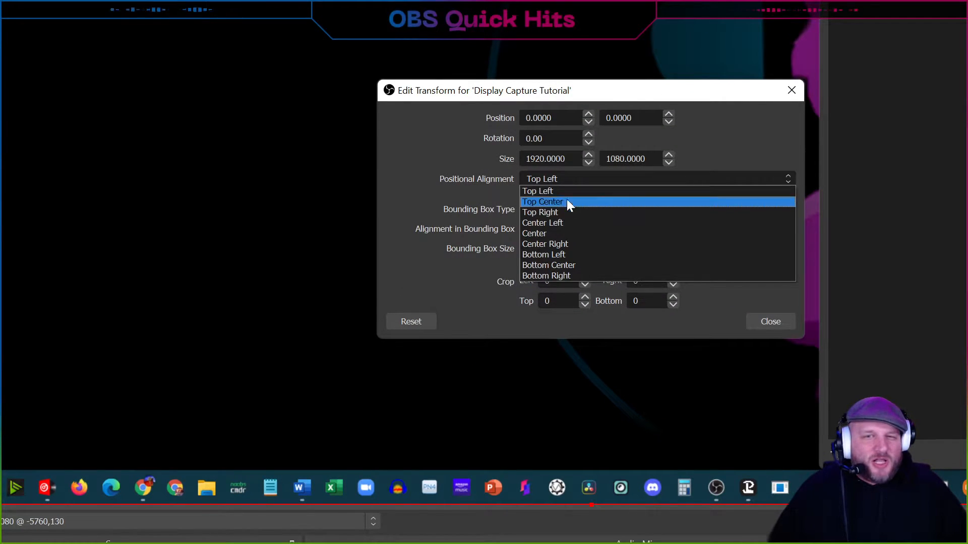
pyautogui.click(567, 235)
pyautogui.click(571, 210)
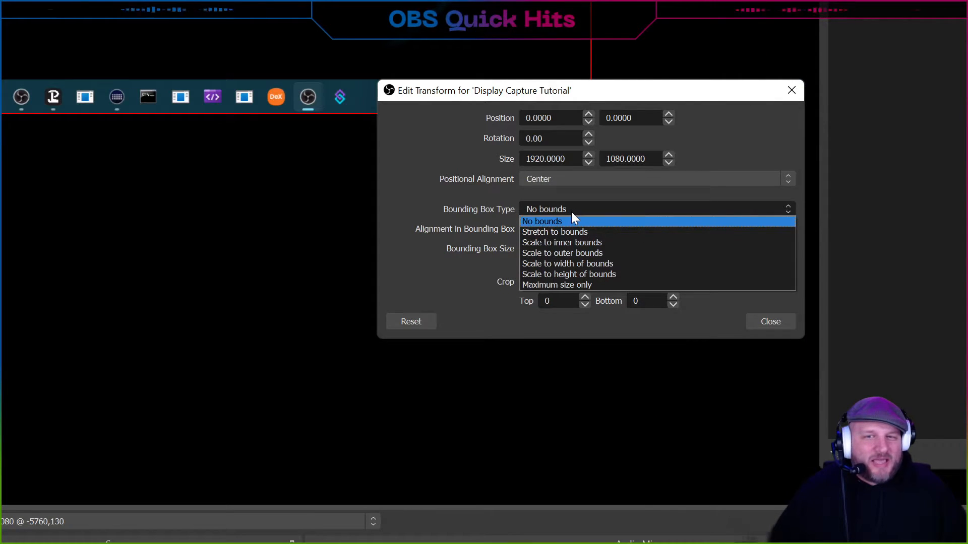
pyautogui.click(579, 244)
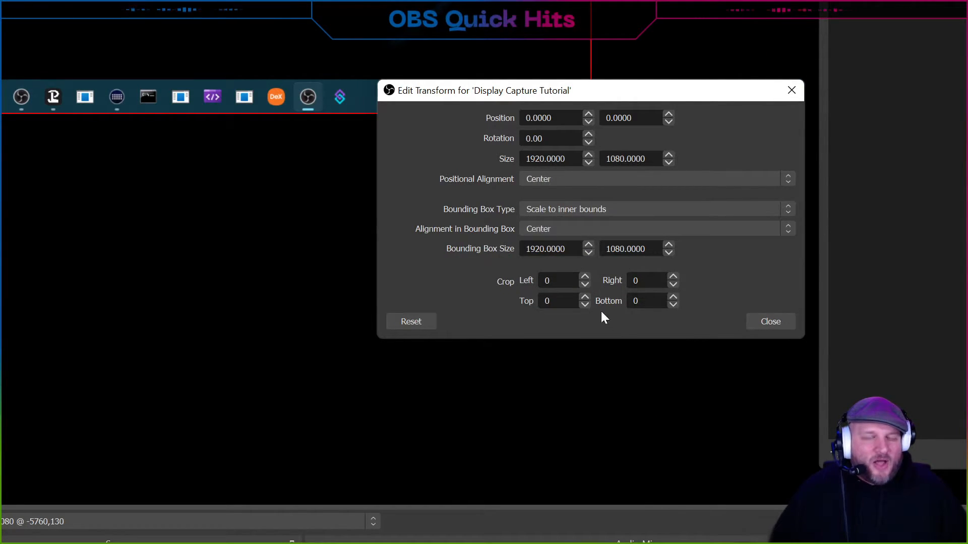
pyautogui.click(776, 321)
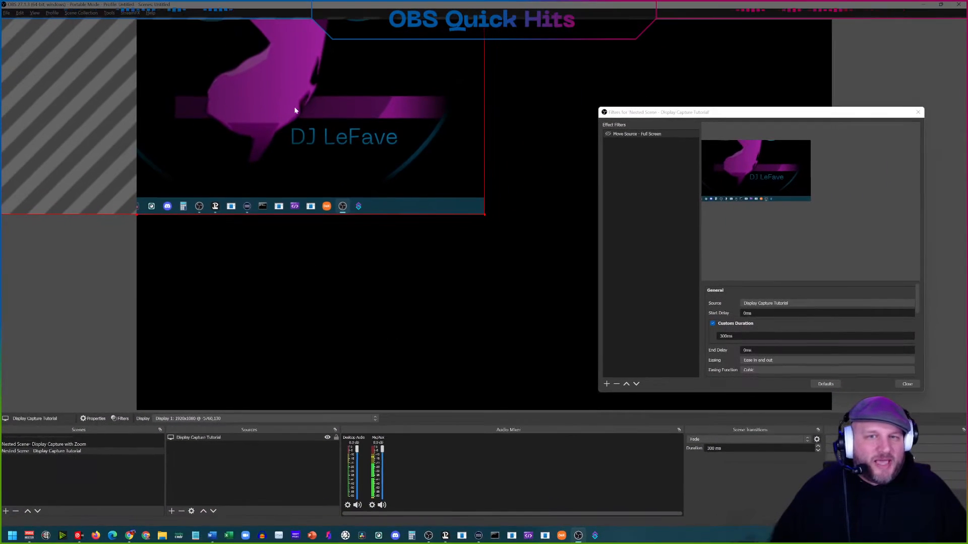
pyautogui.moveTo(292, 95); pyautogui.dragTo(641, 290)
# Set the full-screen filter's source to Display Capture Tutorial, custom duration to 750 ms and easing function to Quadratic.
pyautogui.moveTo(703, 108); pyautogui.dragTo(490, 98)
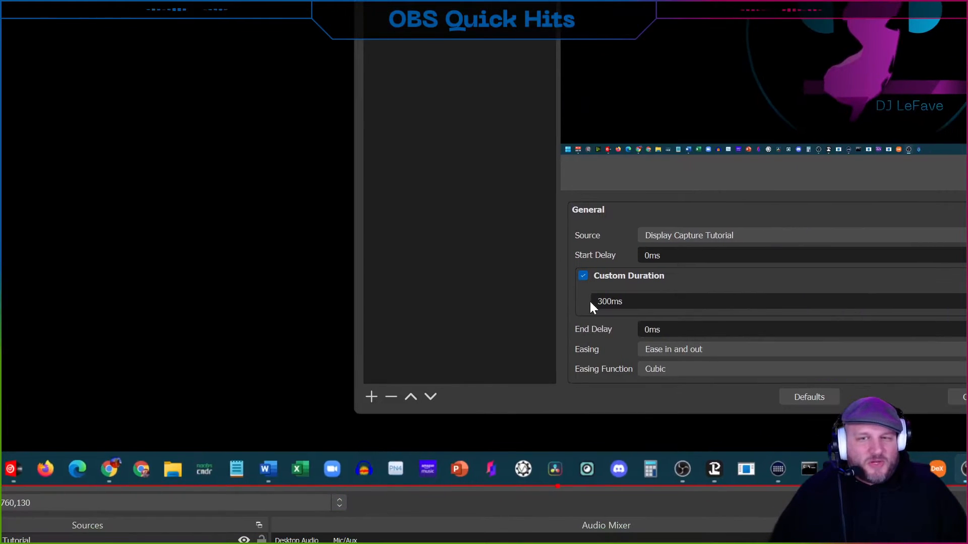
pyautogui.write('750')
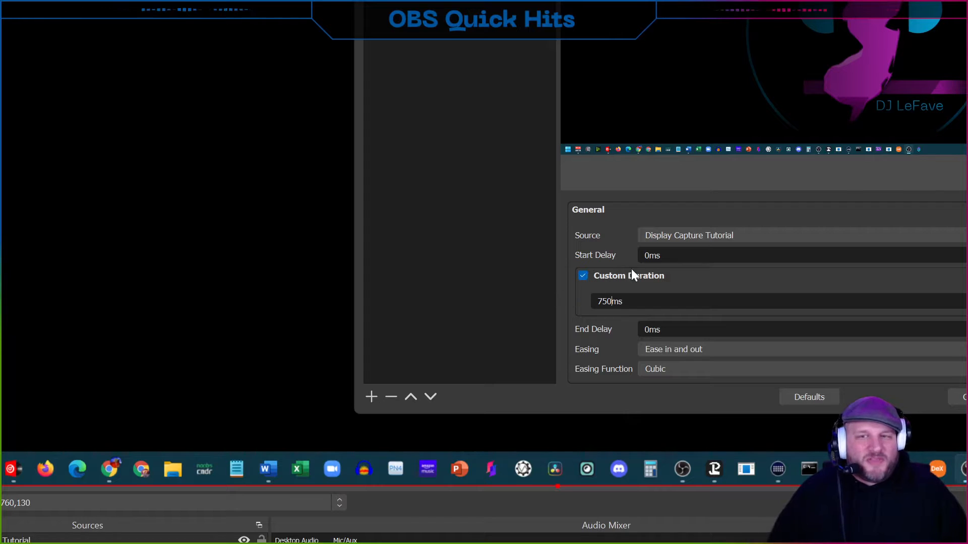
pyautogui.click(842, 235)
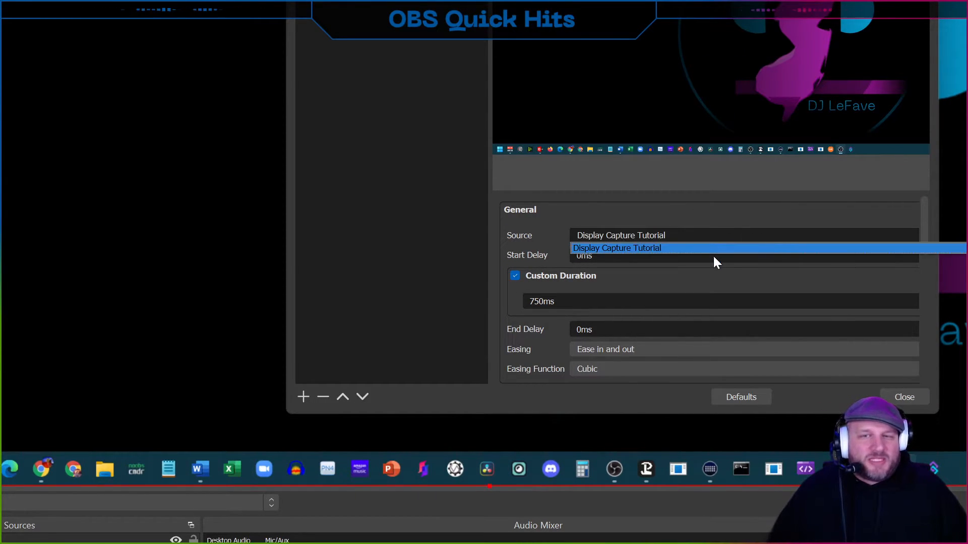
pyautogui.click(641, 249)
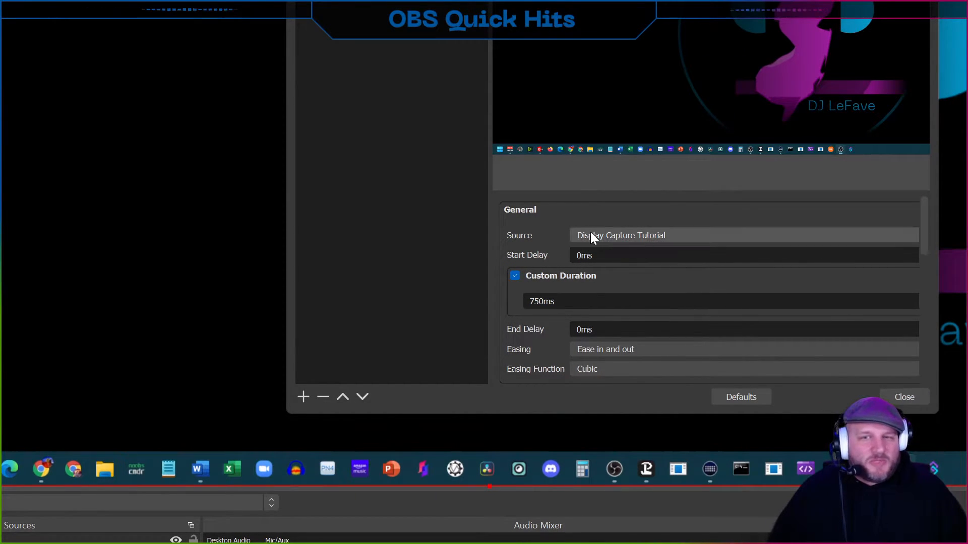
pyautogui.scroll(-1, 534, 354)
pyautogui.click(602, 324)
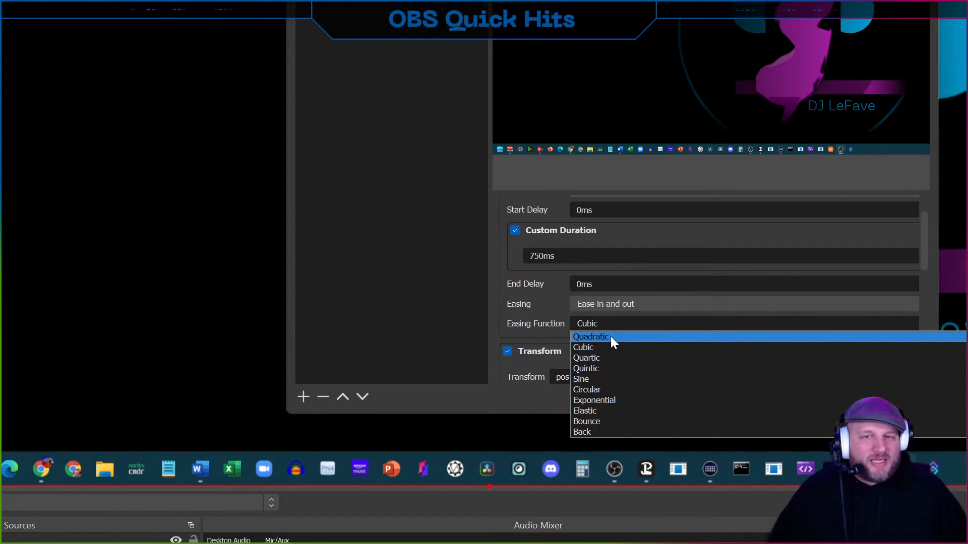
pyautogui.click(610, 337)
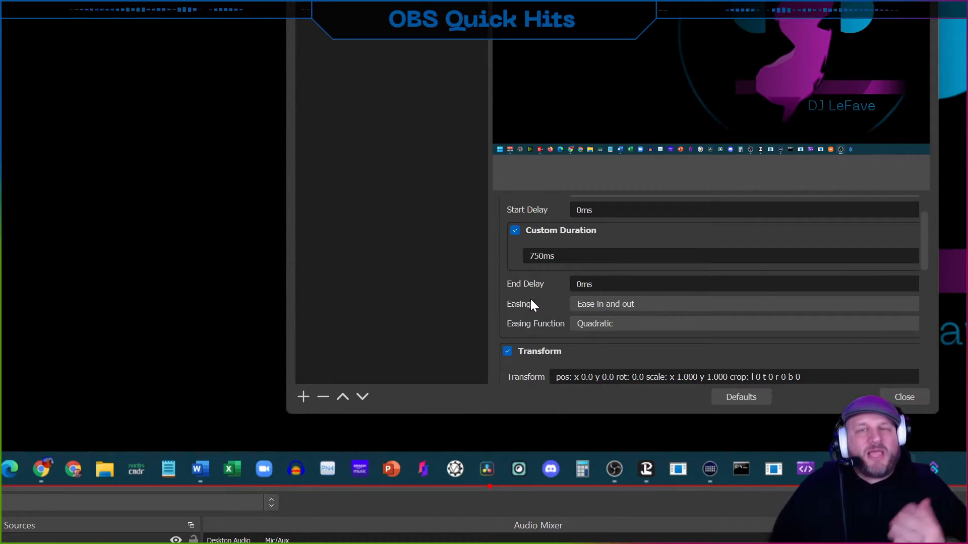
# Store the display capture's current transform in the Move Source - Full Screen filter with Get transform.
pyautogui.scroll(-4, 530, 299)
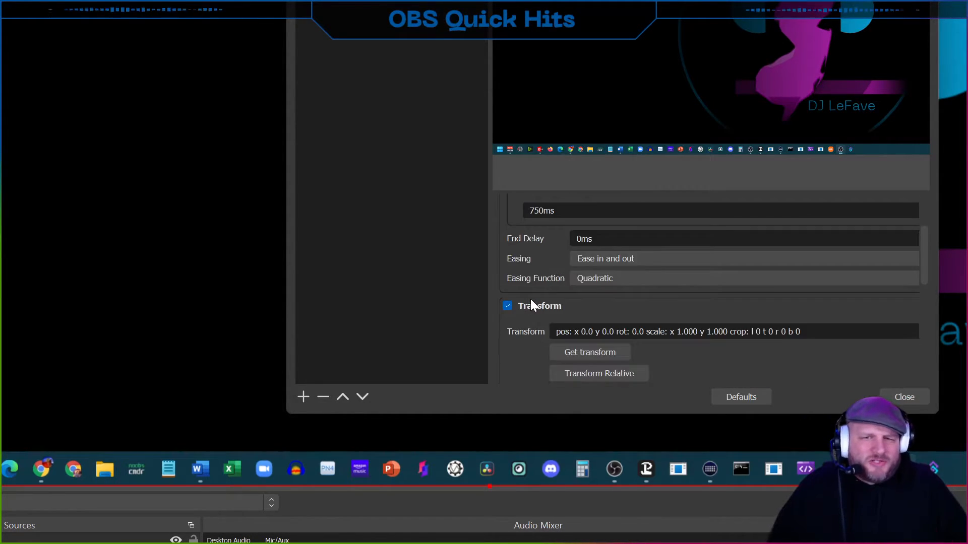
pyautogui.click(584, 316)
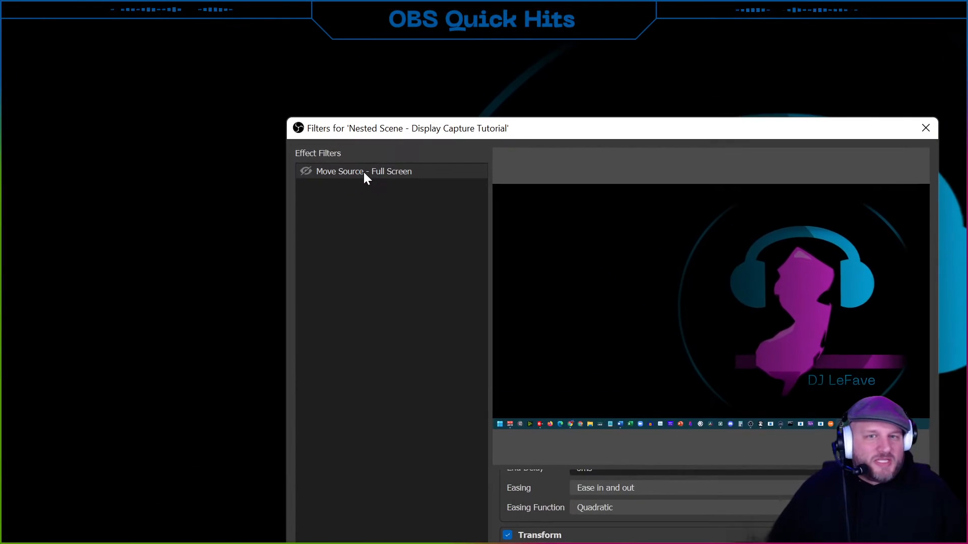
# Duplicate the Move Source - Full Screen filter under the name "Move Source - Top Left".
pyautogui.rightClick(364, 172)
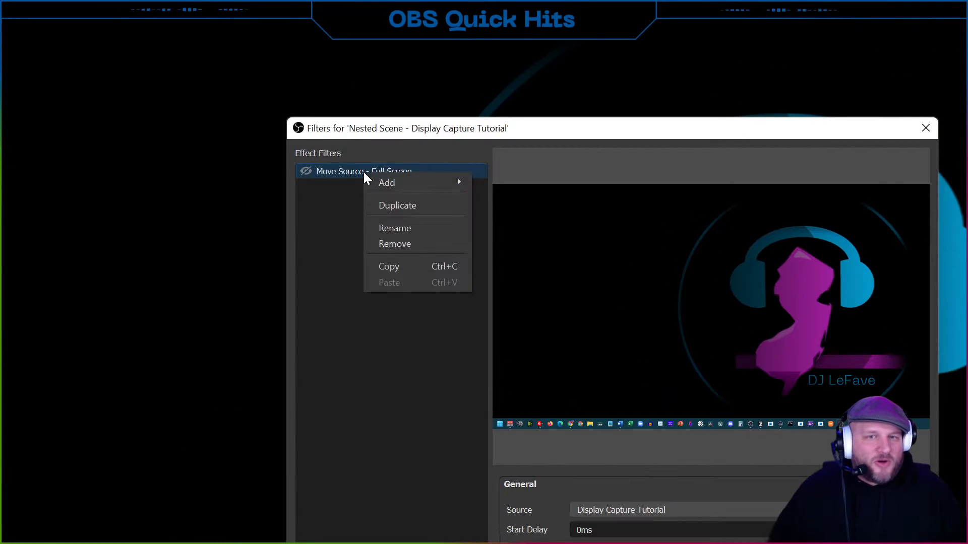
pyautogui.click(392, 205)
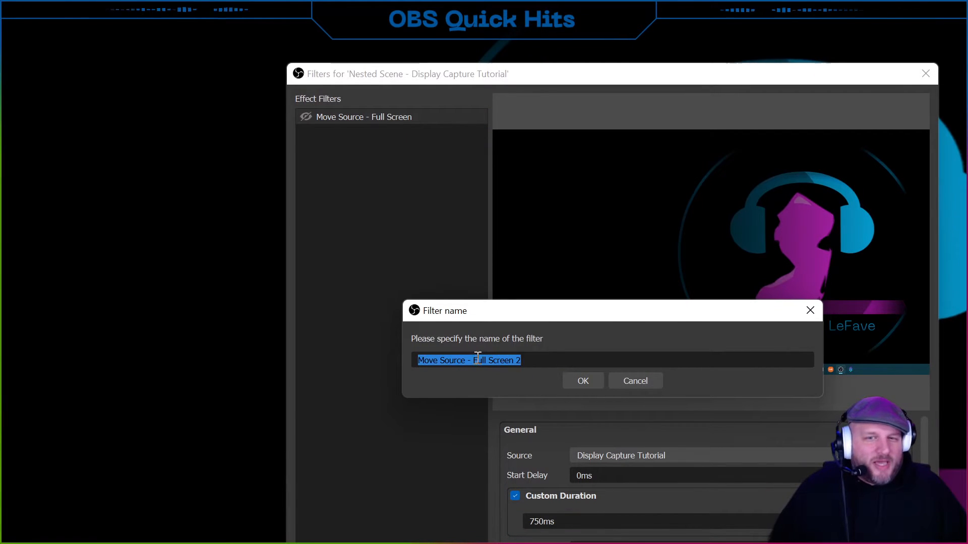
pyautogui.moveTo(478, 360); pyautogui.dragTo(603, 357)
pyautogui.write('F')
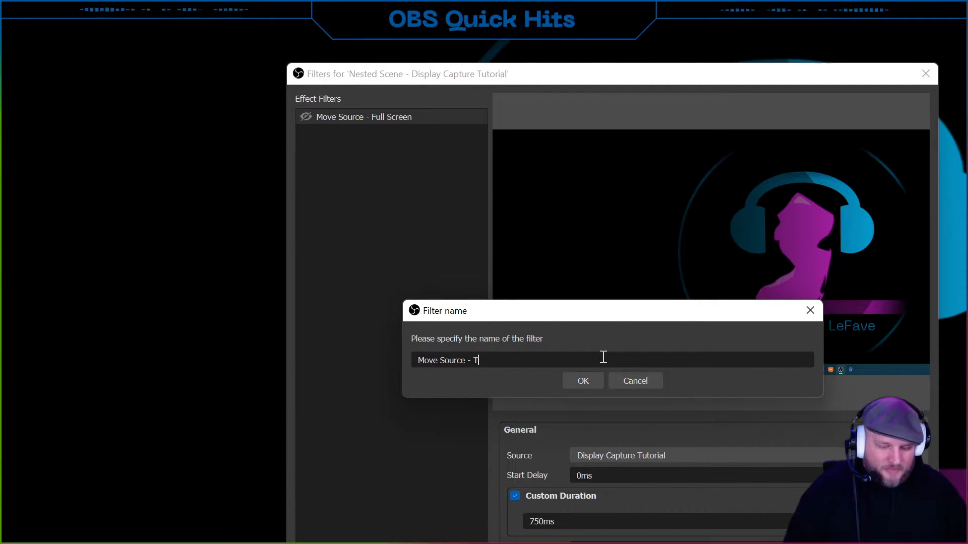
pyautogui.write('op Left')
pyautogui.press('Return')
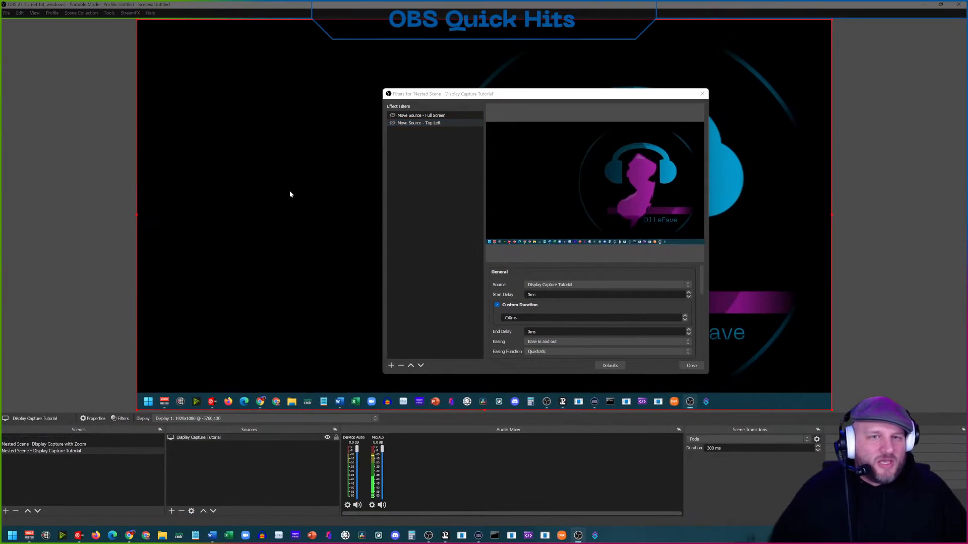
# Edit the display capture's transform, setting the right crop to 540 and the bottom crop to 960.
pyautogui.rightClick(173, 179)
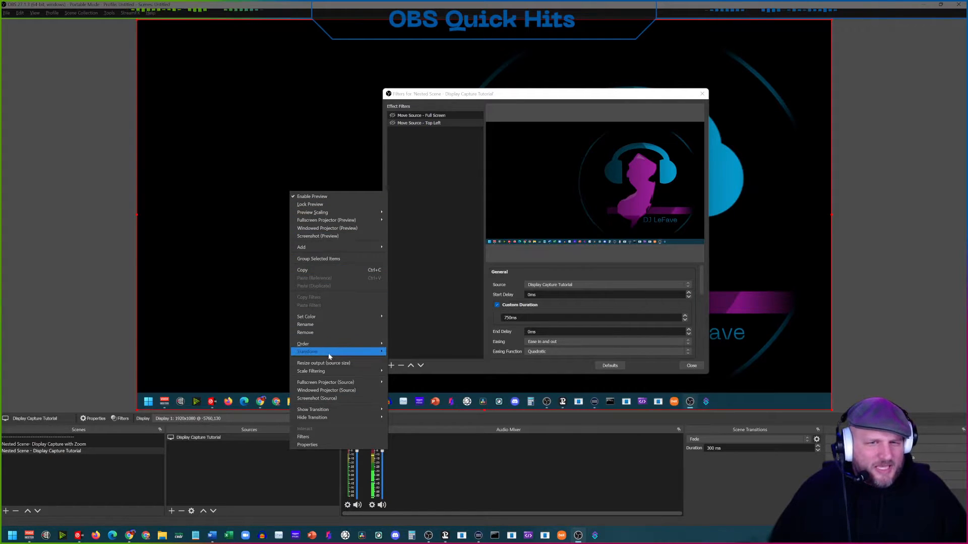
pyautogui.moveTo(328, 352)
pyautogui.click(398, 352)
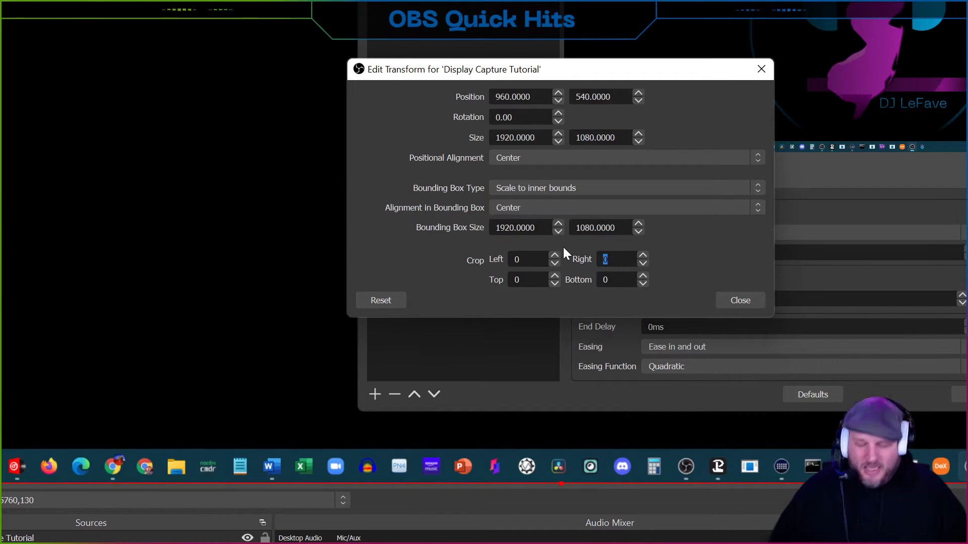
pyautogui.write('540')
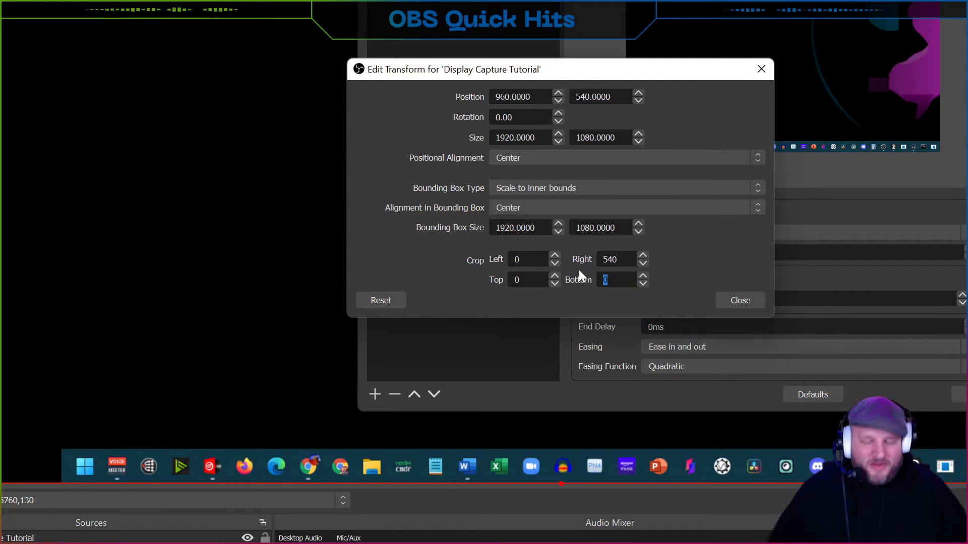
pyautogui.write('960')
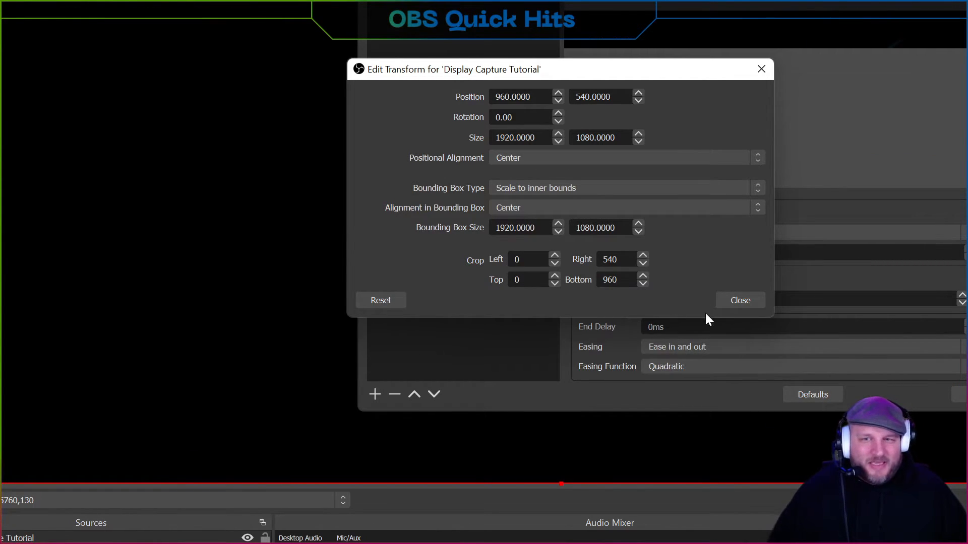
pyautogui.click(739, 303)
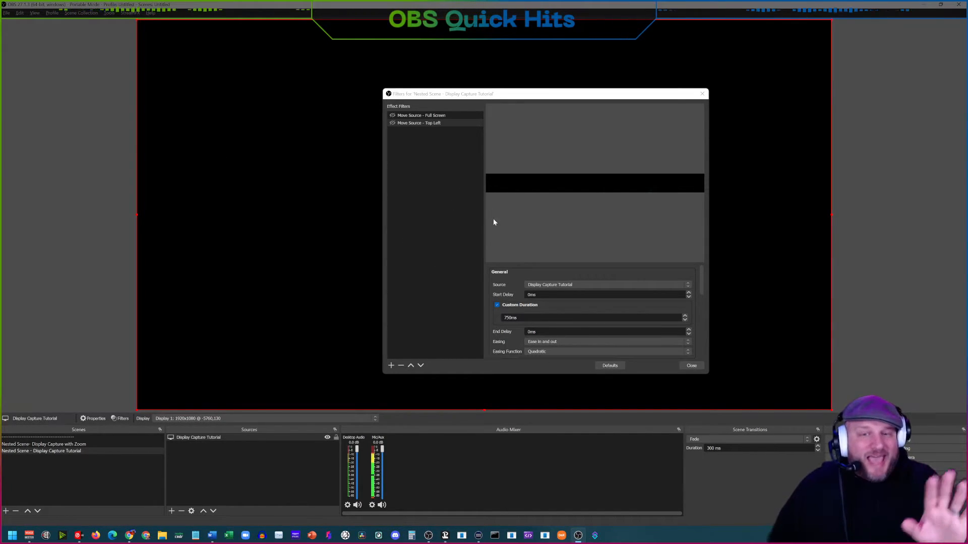
# Store the cropped display capture transform in the Move Source - Top Left filter with Get transform.
pyautogui.scroll(-2, 502, 316)
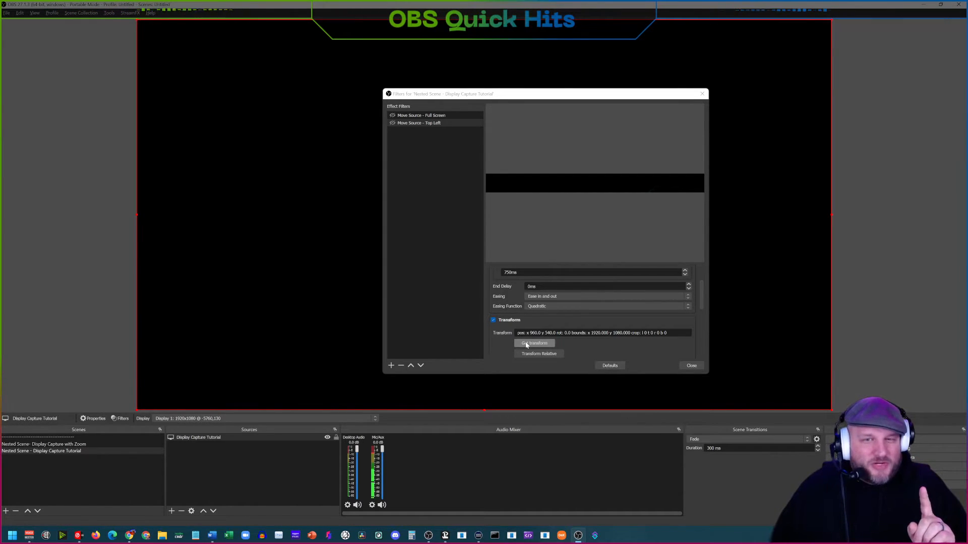
pyautogui.scroll(2, 525, 345)
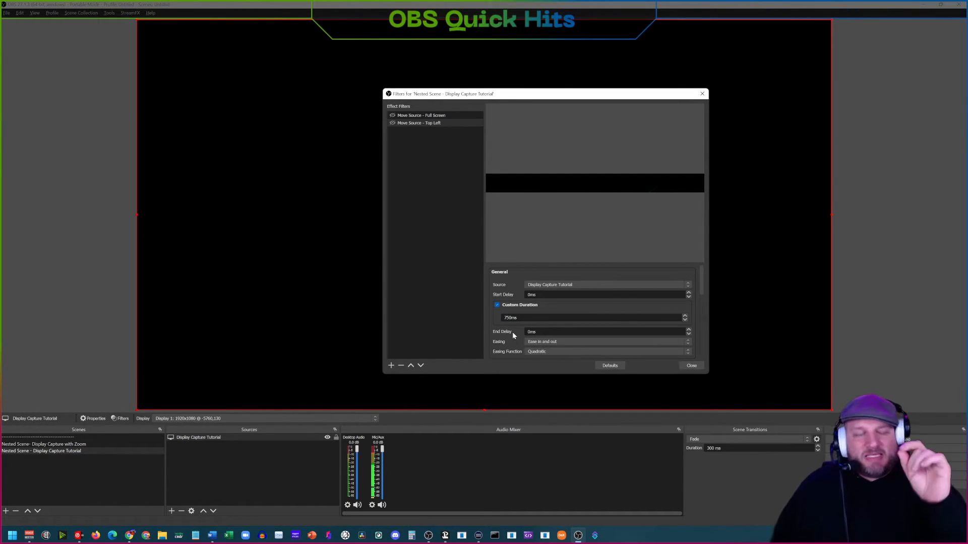
pyautogui.scroll(-2, 512, 332)
pyautogui.click(525, 345)
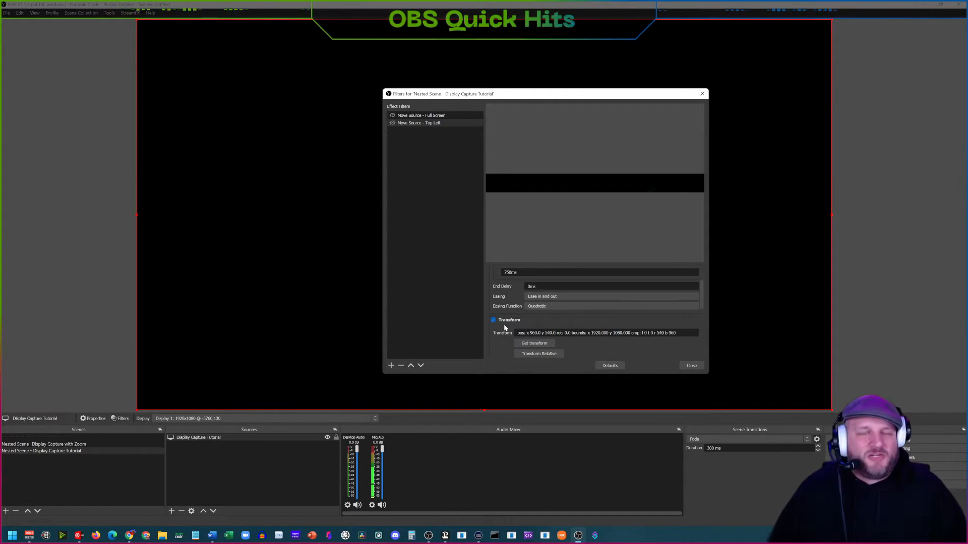
# Duplicate the Move Source - Top Left filter under the name "Move Source - Top Right".
pyautogui.rightClick(425, 125)
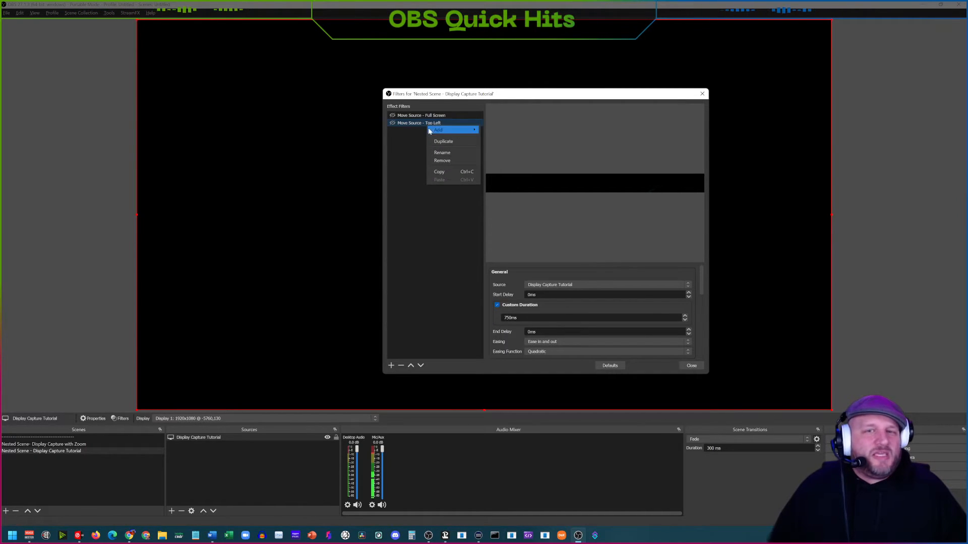
pyautogui.click(435, 143)
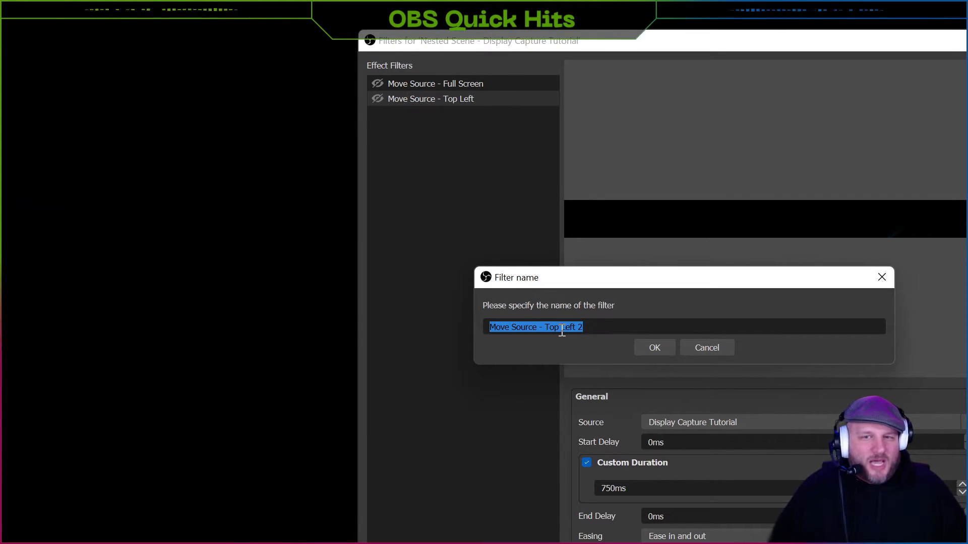
pyautogui.moveTo(561, 331); pyautogui.dragTo(619, 329)
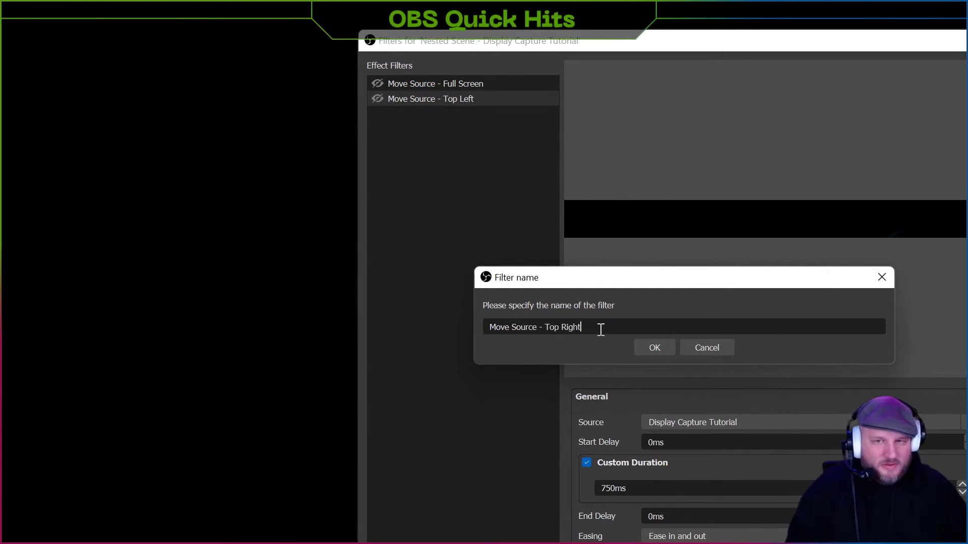
pyautogui.click(654, 348)
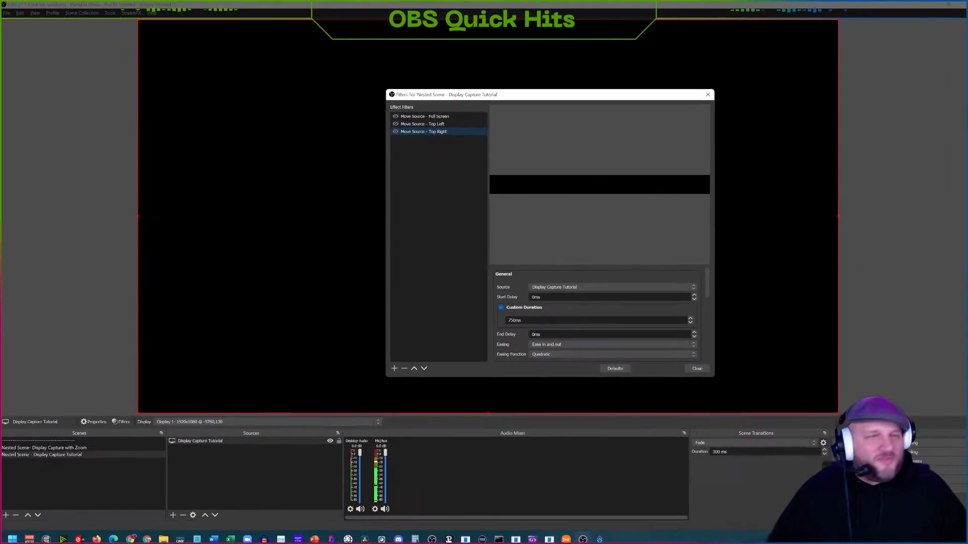
# Switch to the Word document of zoom settings and copy the transform line under Zoom In Top Right.
pyautogui.moveTo(532, 117); pyautogui.dragTo(685, 6)
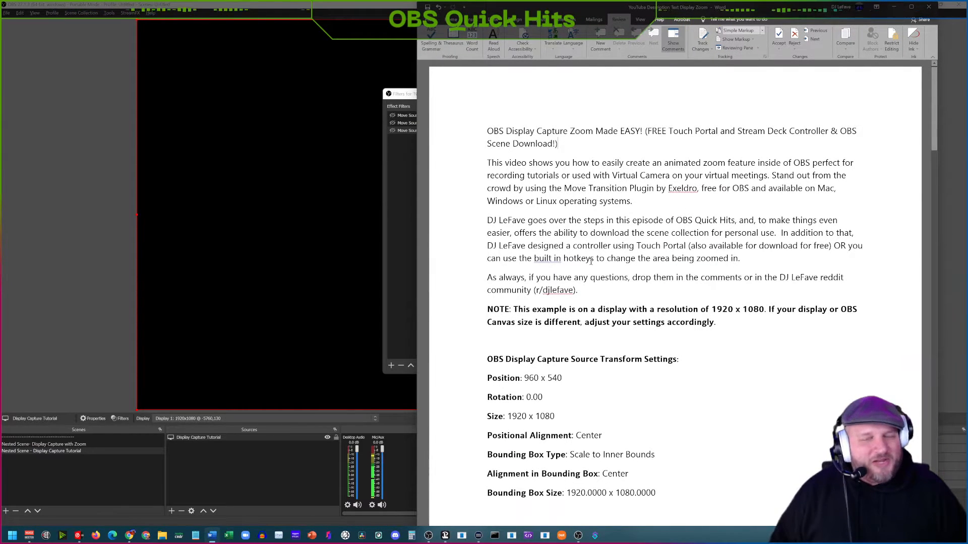
pyautogui.scroll(-3, 636, 356)
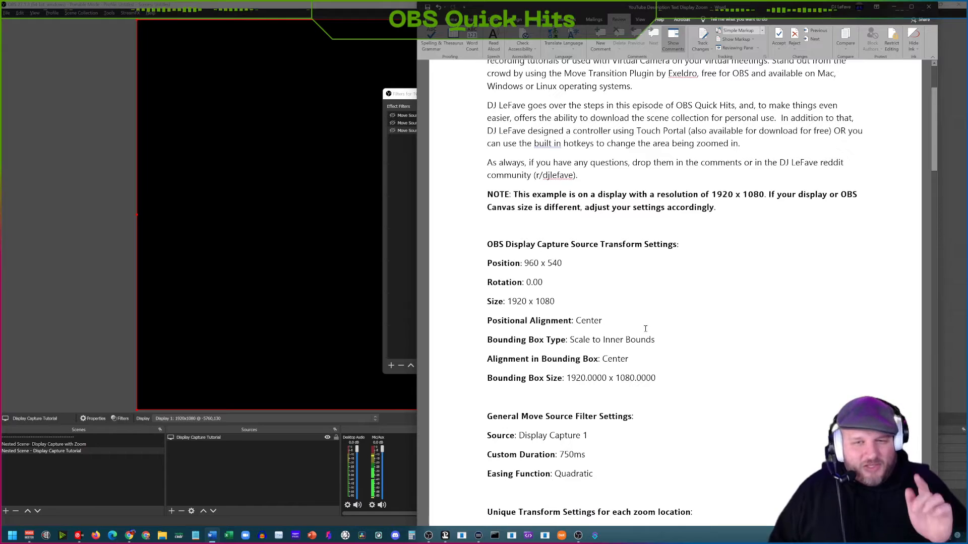
pyautogui.scroll(-11, 648, 326)
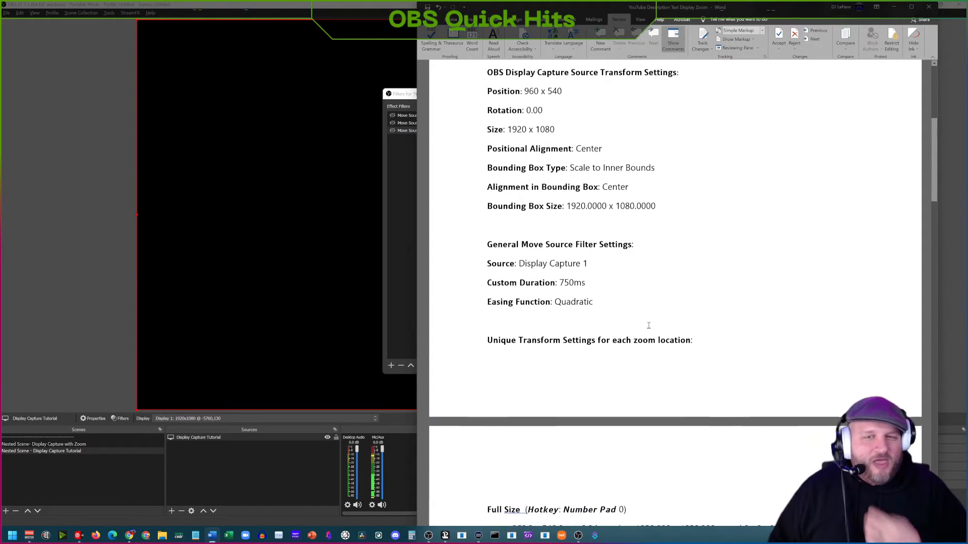
pyautogui.scroll(-2, 649, 326)
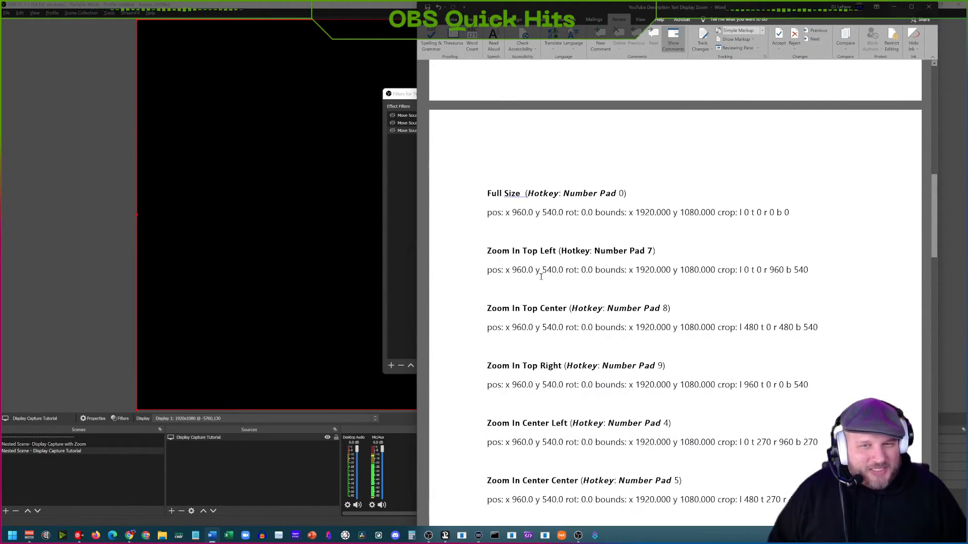
pyautogui.scroll(-1, 541, 377)
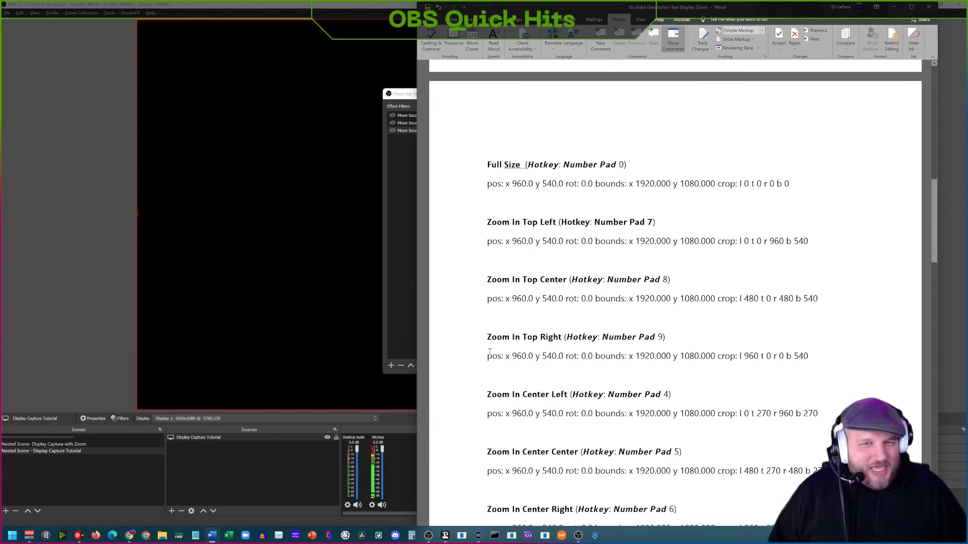
pyautogui.moveTo(485, 356); pyautogui.dragTo(805, 353)
pyautogui.hotkey('ctrl', 'c')
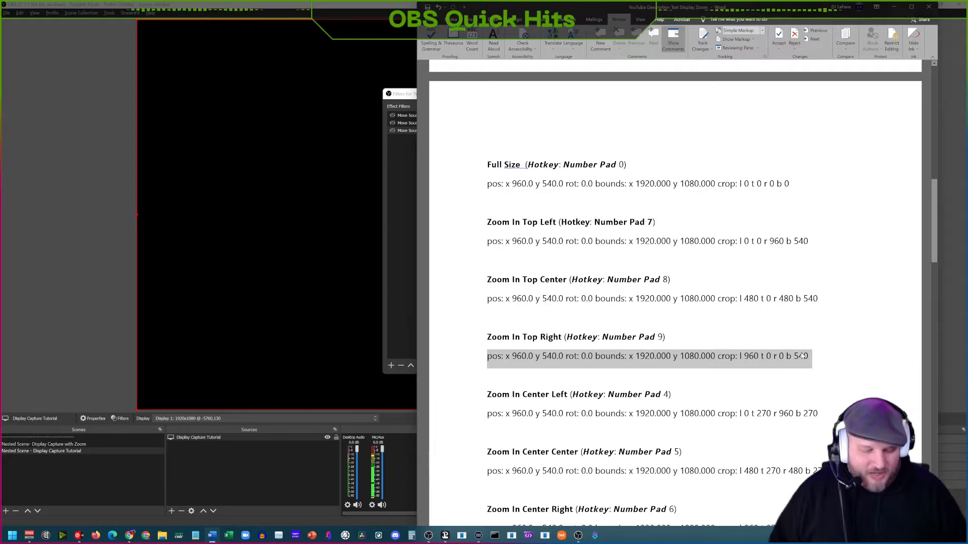
# Back in OBS, replace the Top Right filter's transform with the copied line (crop l 960 t 0 r 0 b 540) and run the filter to test it.
pyautogui.click(390, 227)
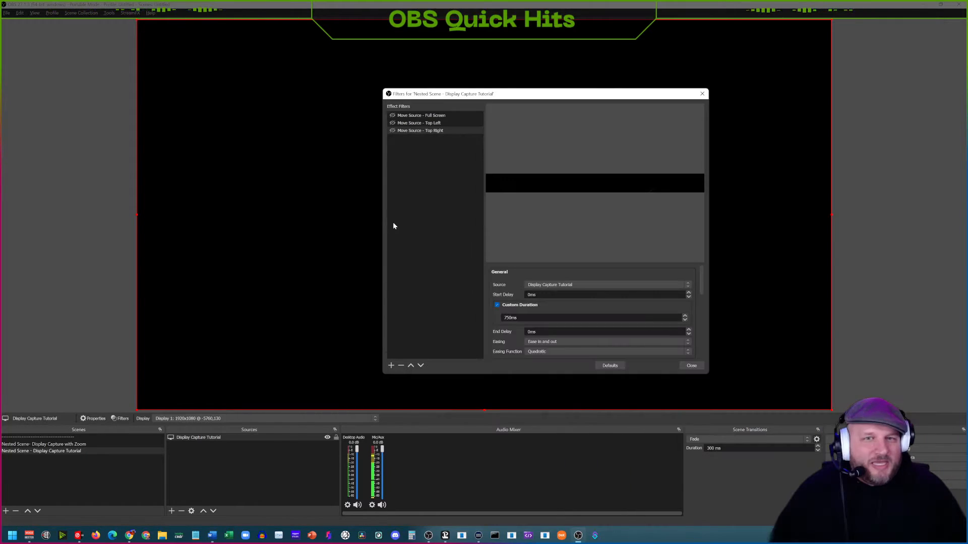
pyautogui.scroll(-3, 516, 301)
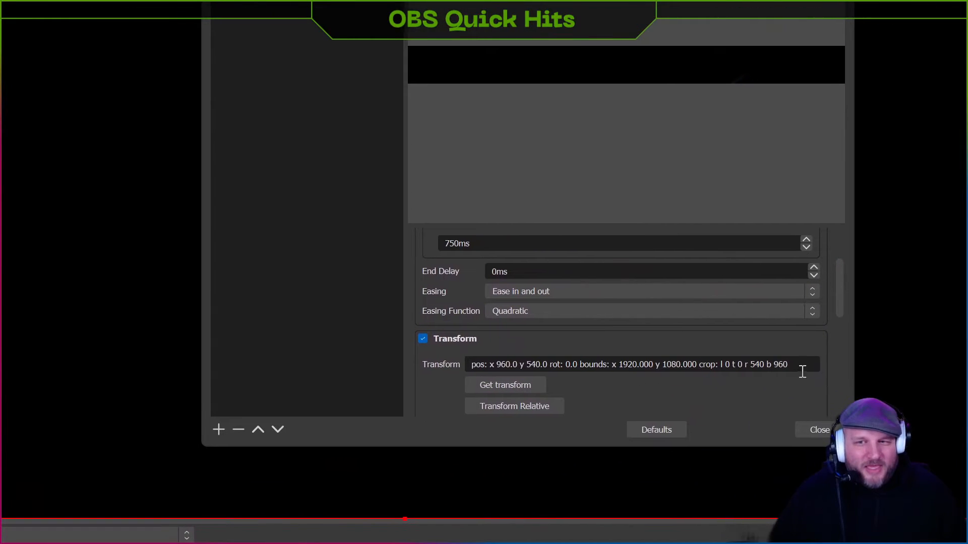
pyautogui.moveTo(794, 362); pyautogui.dragTo(455, 353)
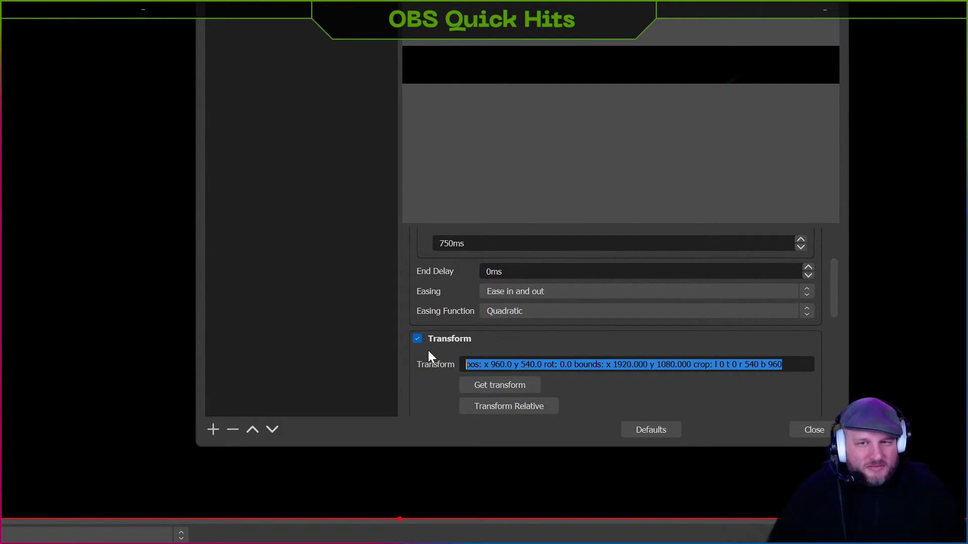
pyautogui.hotkey('ctrl', 'v')
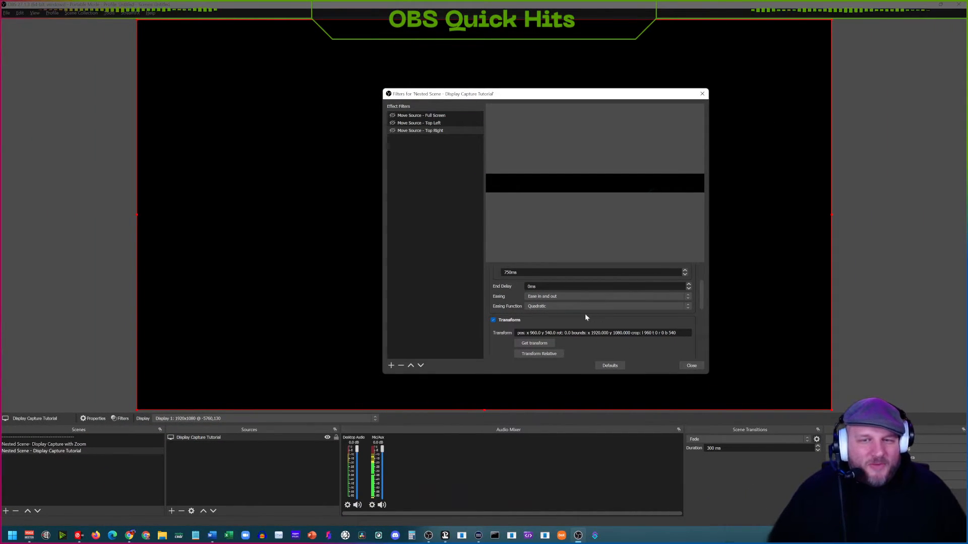
pyautogui.click(392, 131)
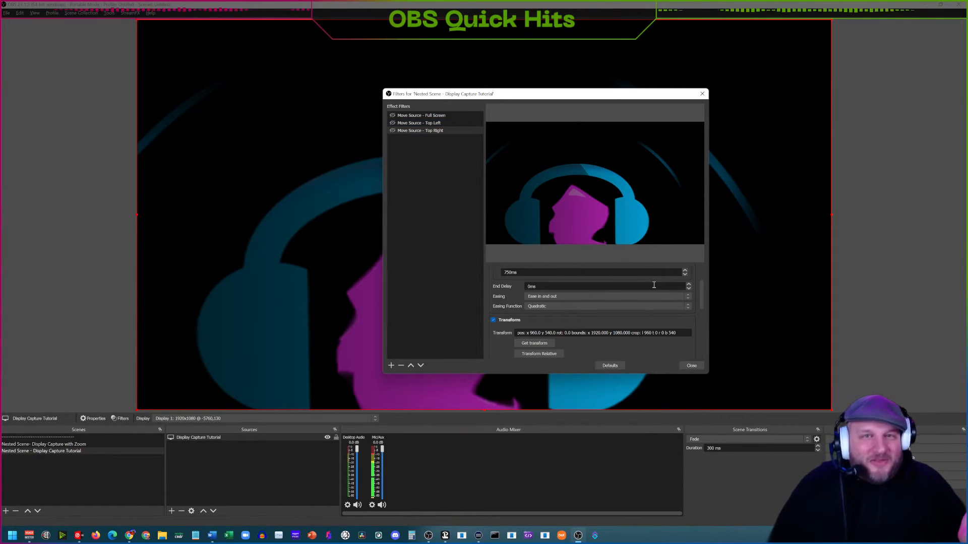
pyautogui.click(692, 367)
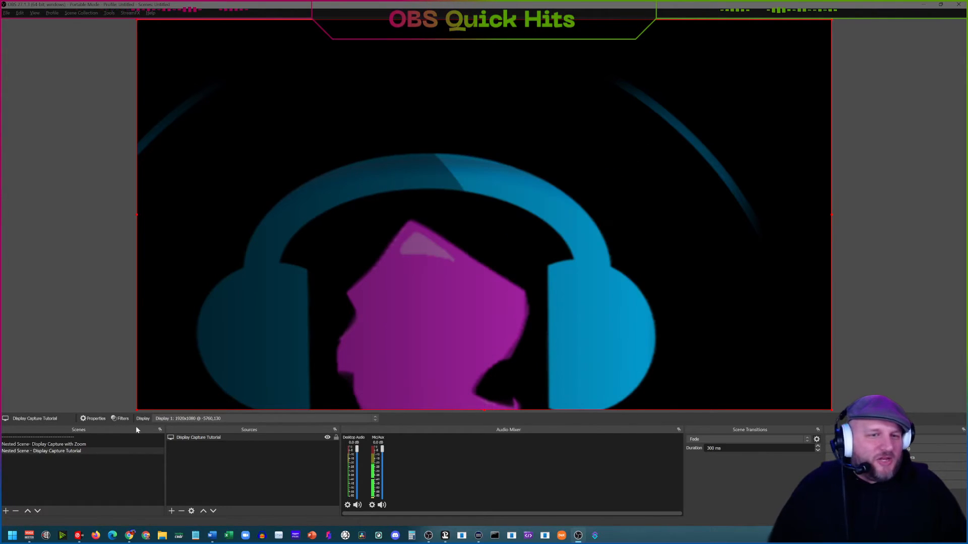
# Show the Nested Scene- Display Capture with Zoom scene beside the Touch Portal and Stream Deck windows and trigger its Bottom Left zoom hotkey.
pyautogui.click(81, 444)
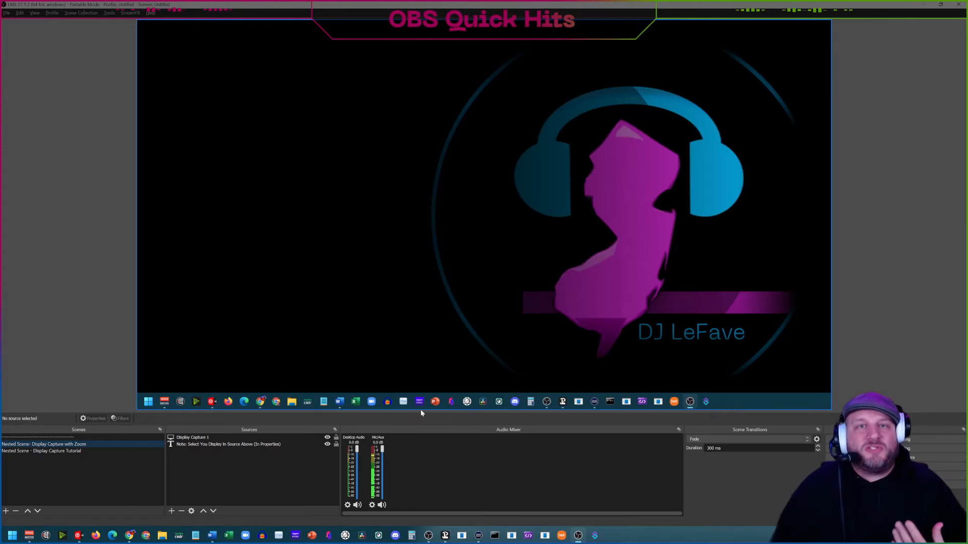
pyautogui.hotkey('ctrl', 'shift', 'z')
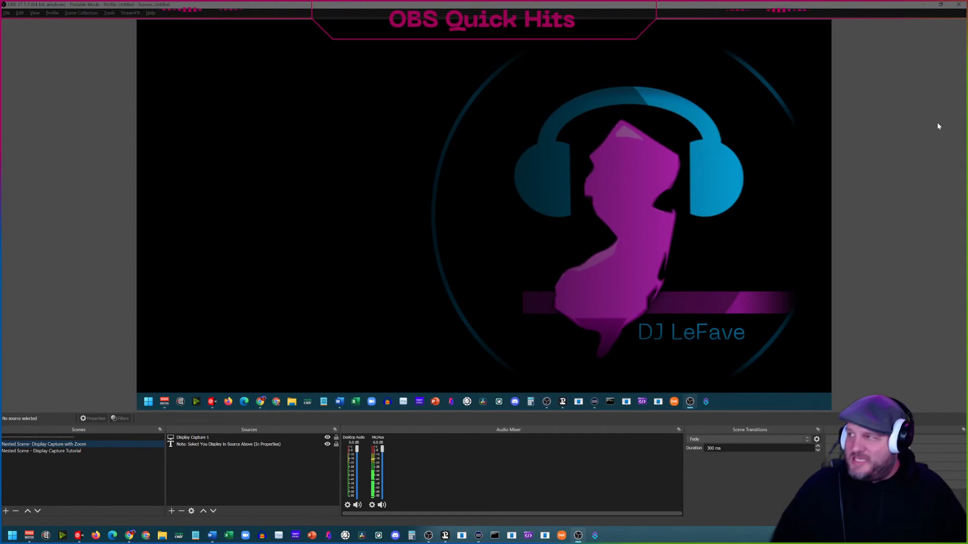
pyautogui.click(940, 4)
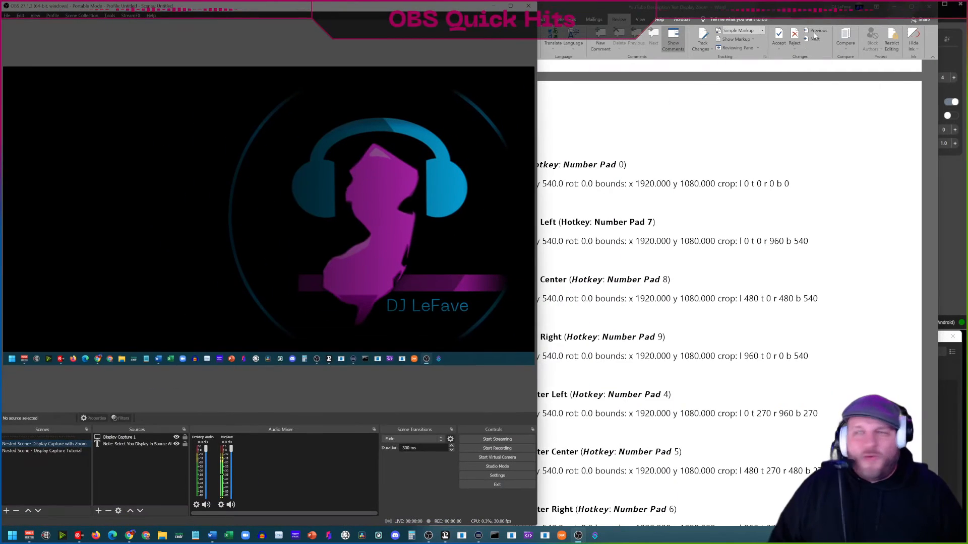
pyautogui.click(895, 7)
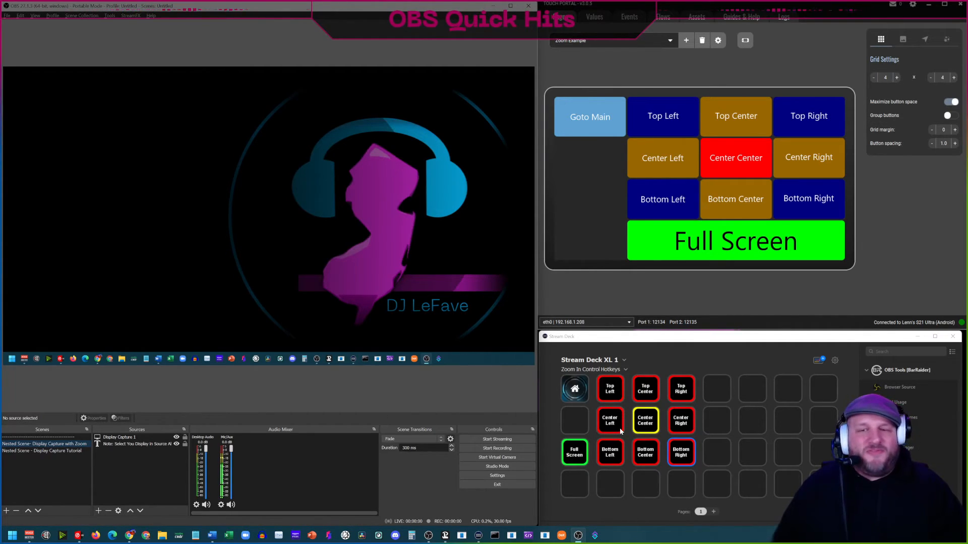
pyautogui.press('KP_1')
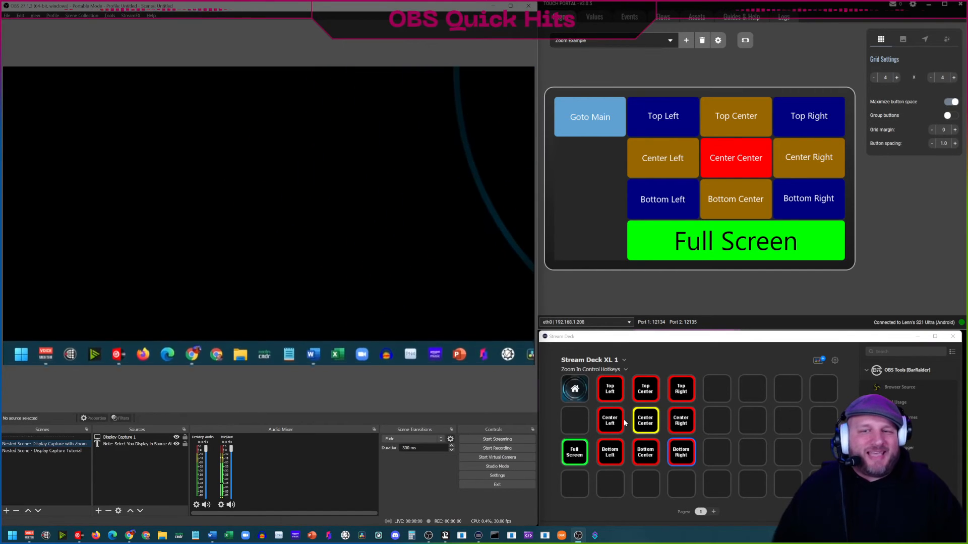